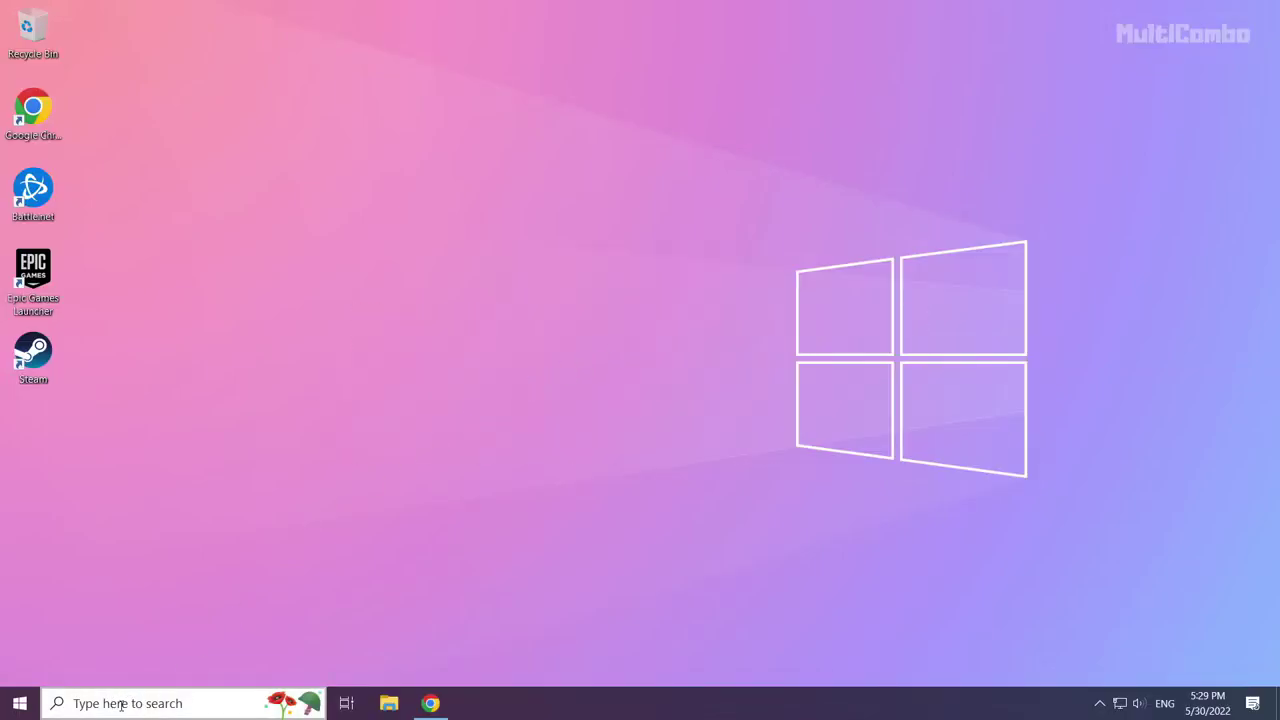
# Search Windows for 'device manager' to bring up Device Manager
pyautogui.click(172, 703)
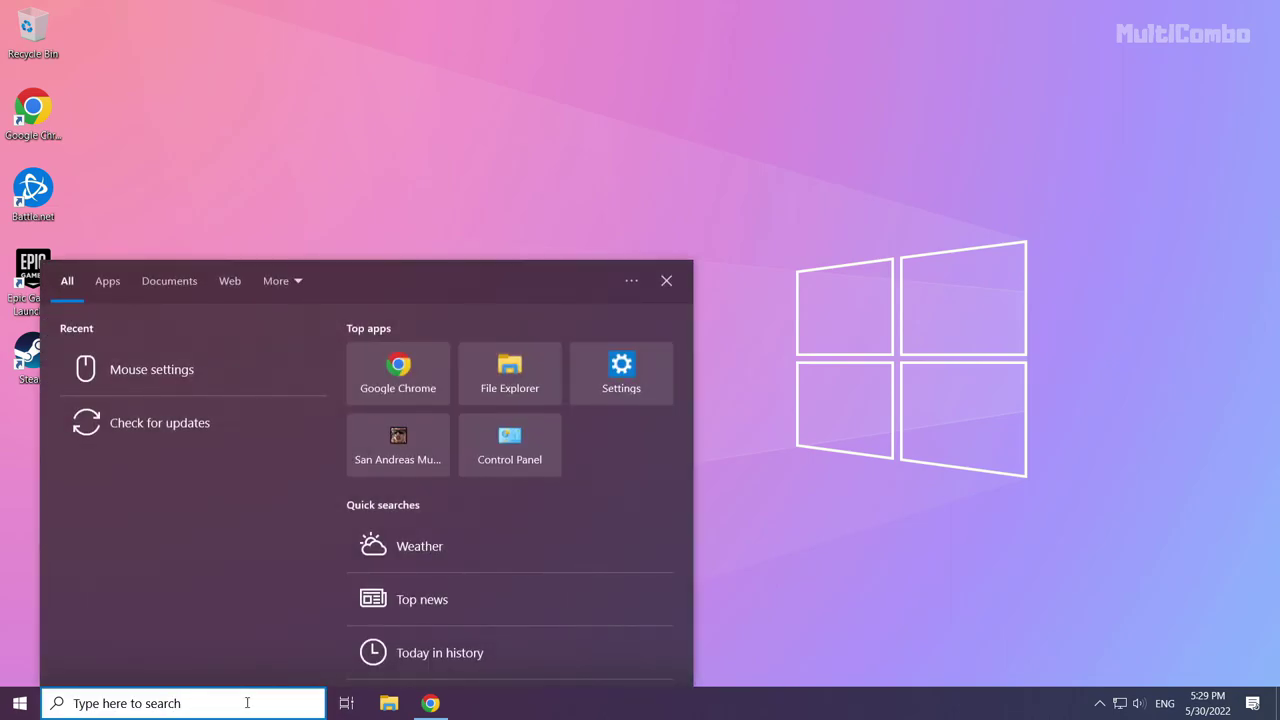
pyautogui.write('devic')
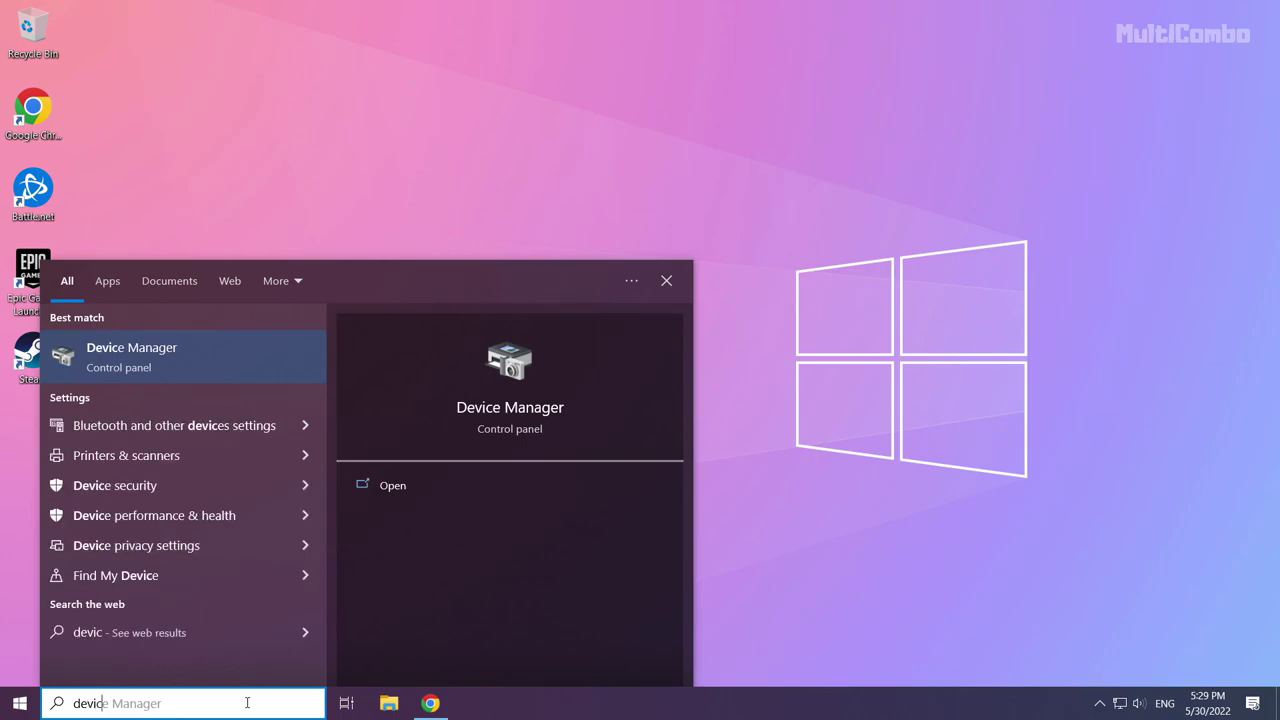
pyautogui.write('e mana')
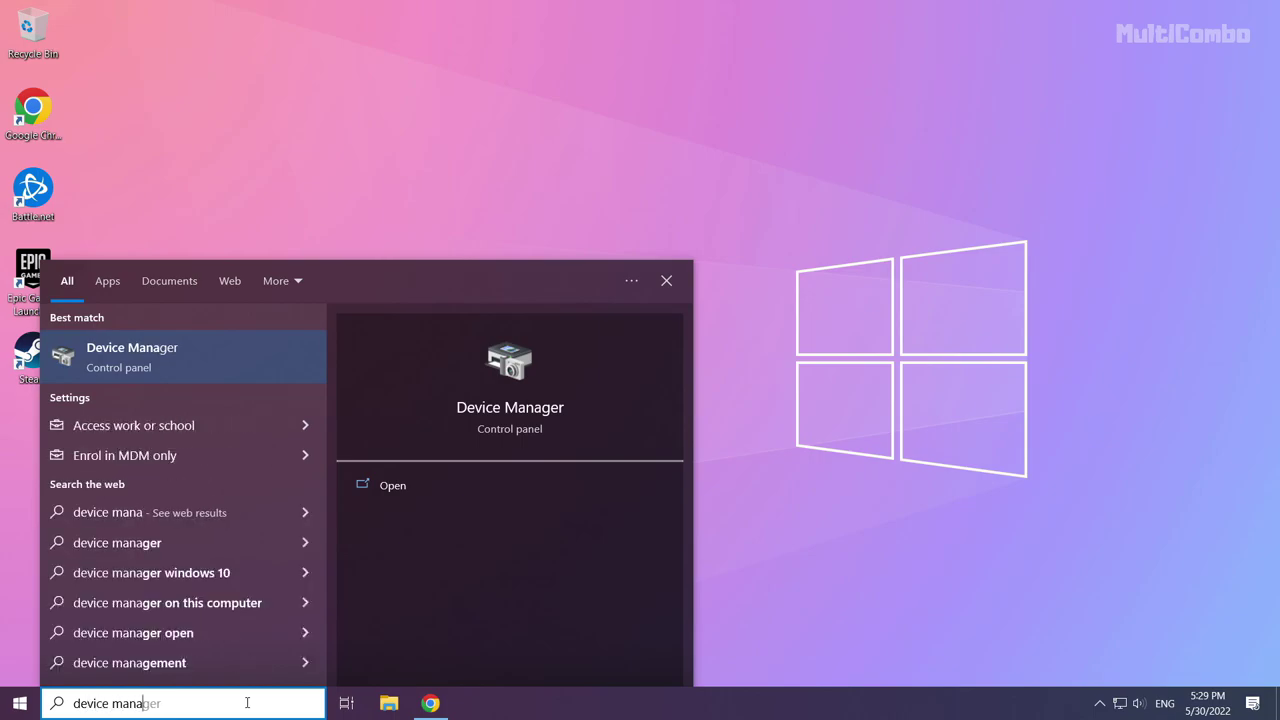
pyautogui.write('ger')
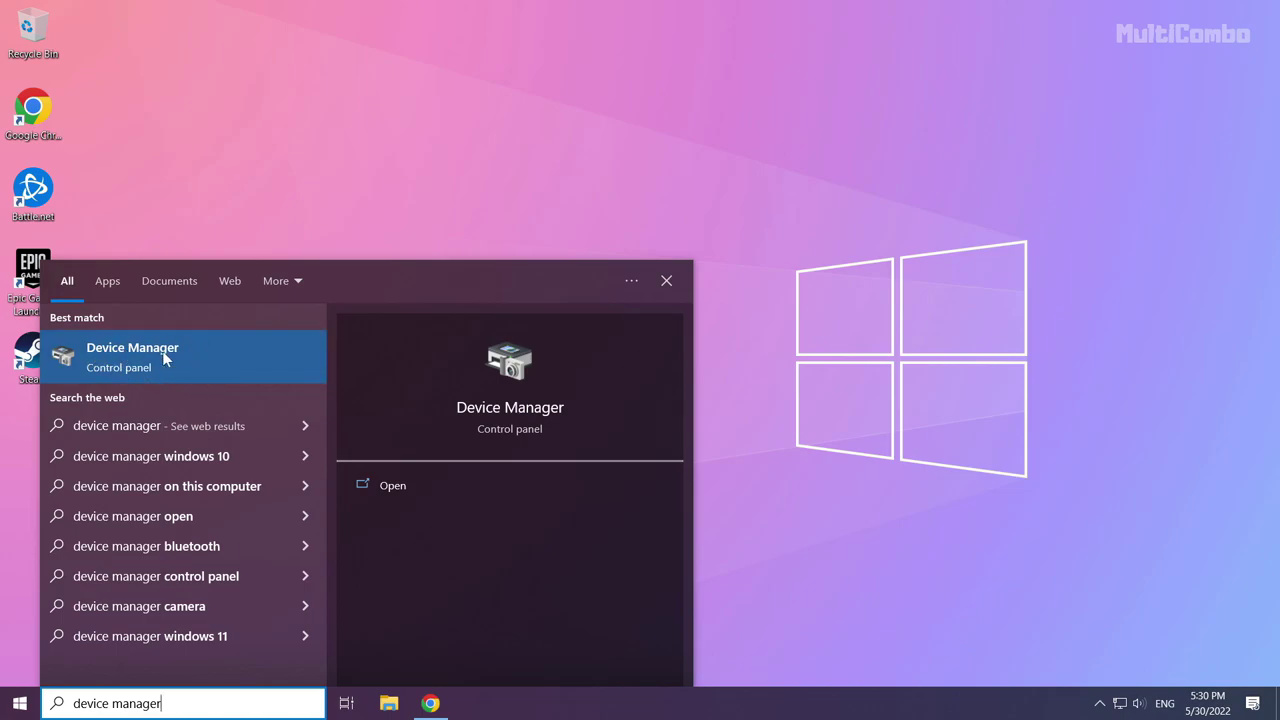
# Open Device Manager, center its window, and expand Display adapters
pyautogui.click(147, 354)
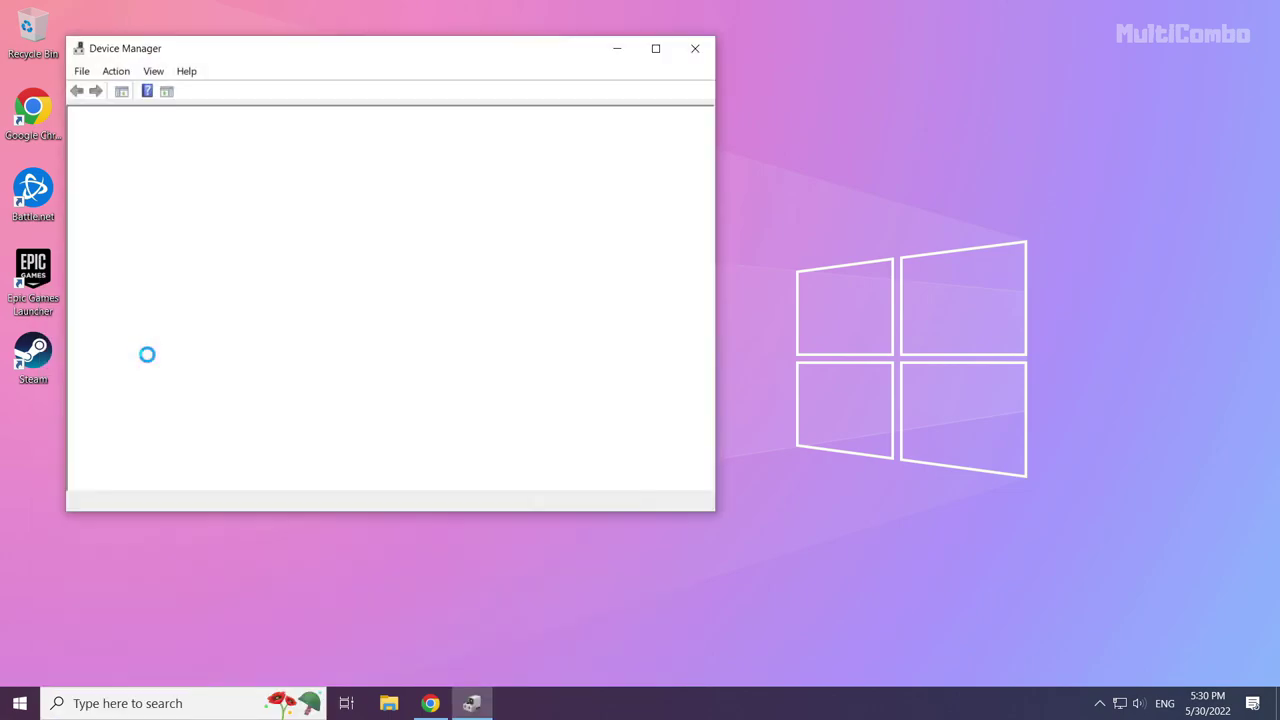
pyautogui.moveTo(295, 57); pyautogui.dragTo(543, 125)
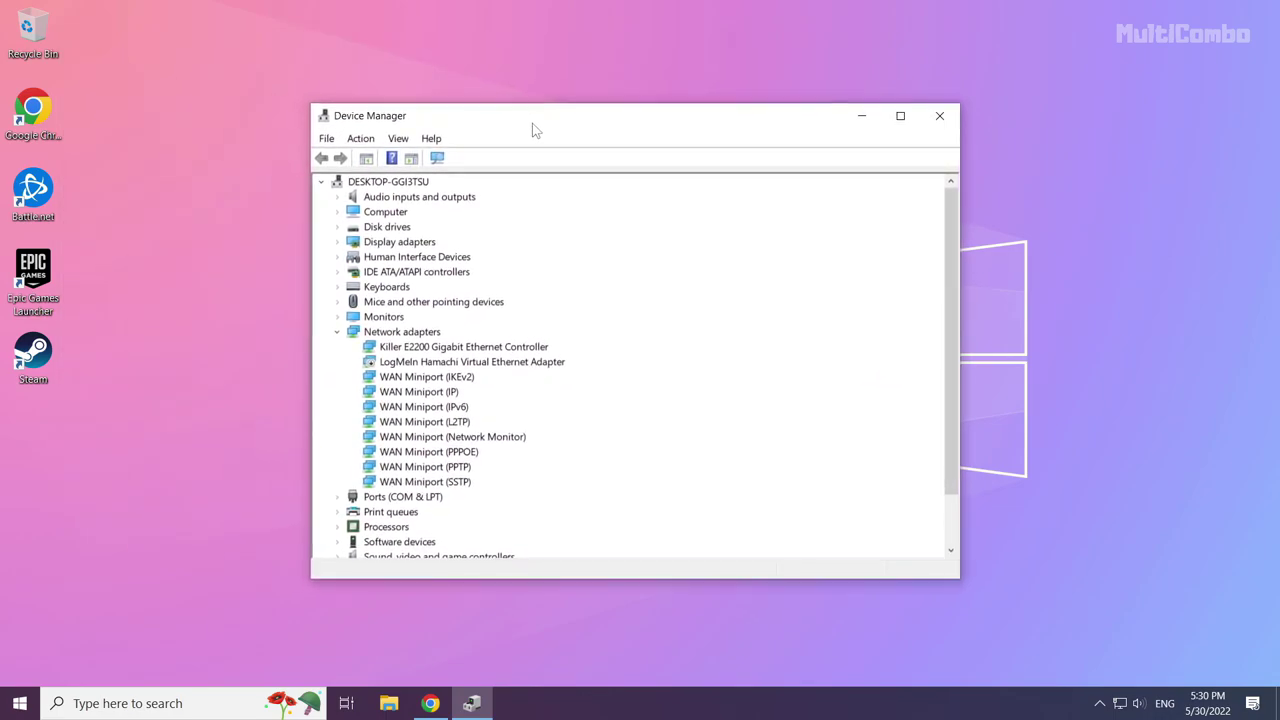
pyautogui.click(353, 244)
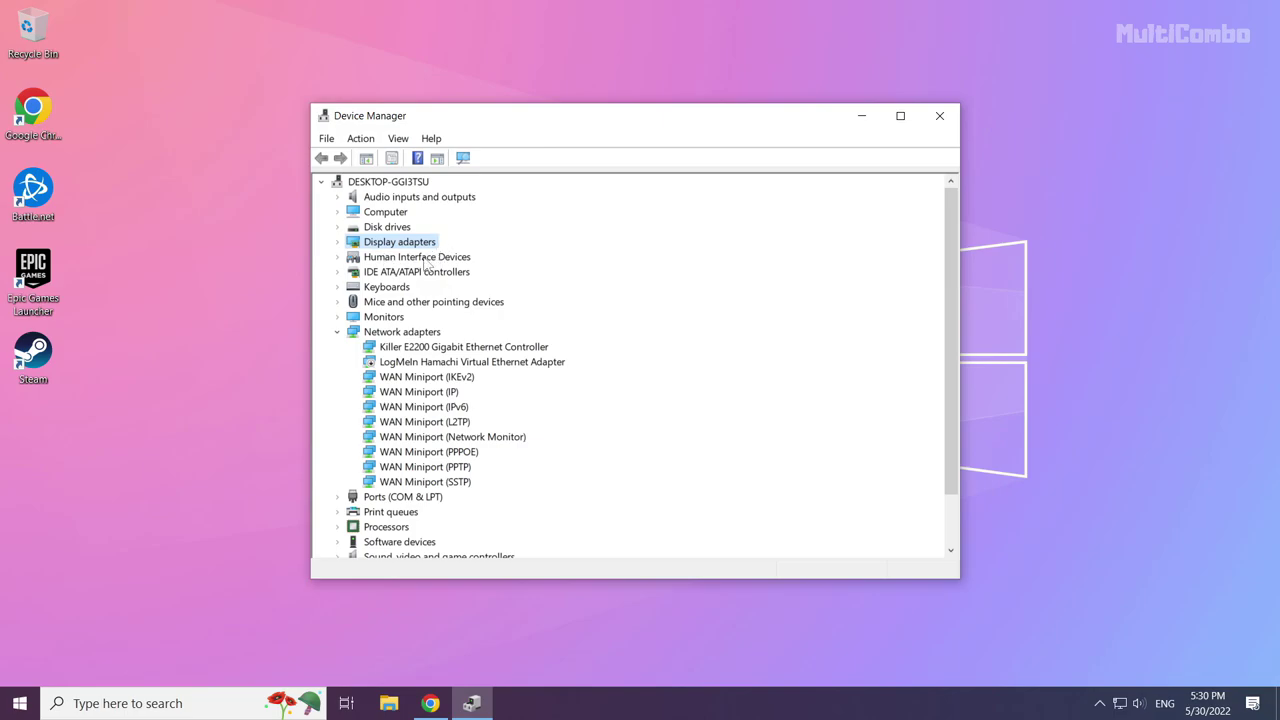
pyautogui.click(338, 244)
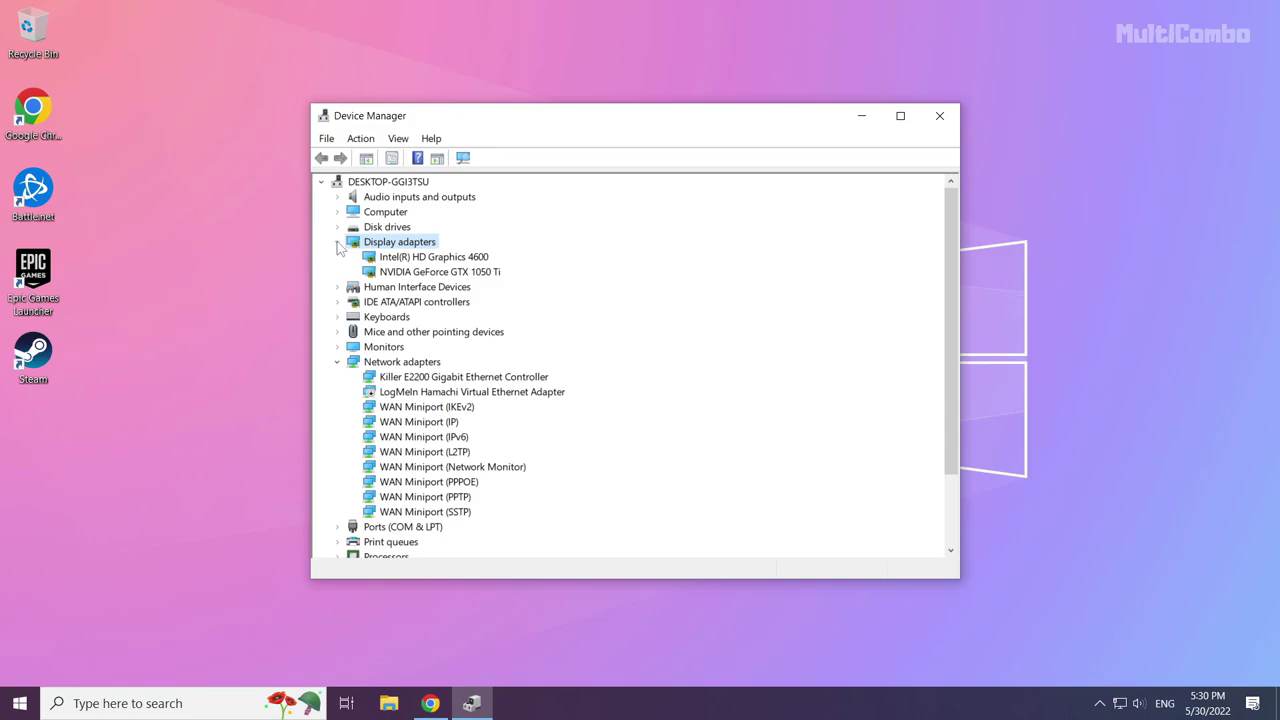
# Auto-search for an NVIDIA GeForce GTX 1050 Ti driver; the best is already installed
pyautogui.click(414, 274)
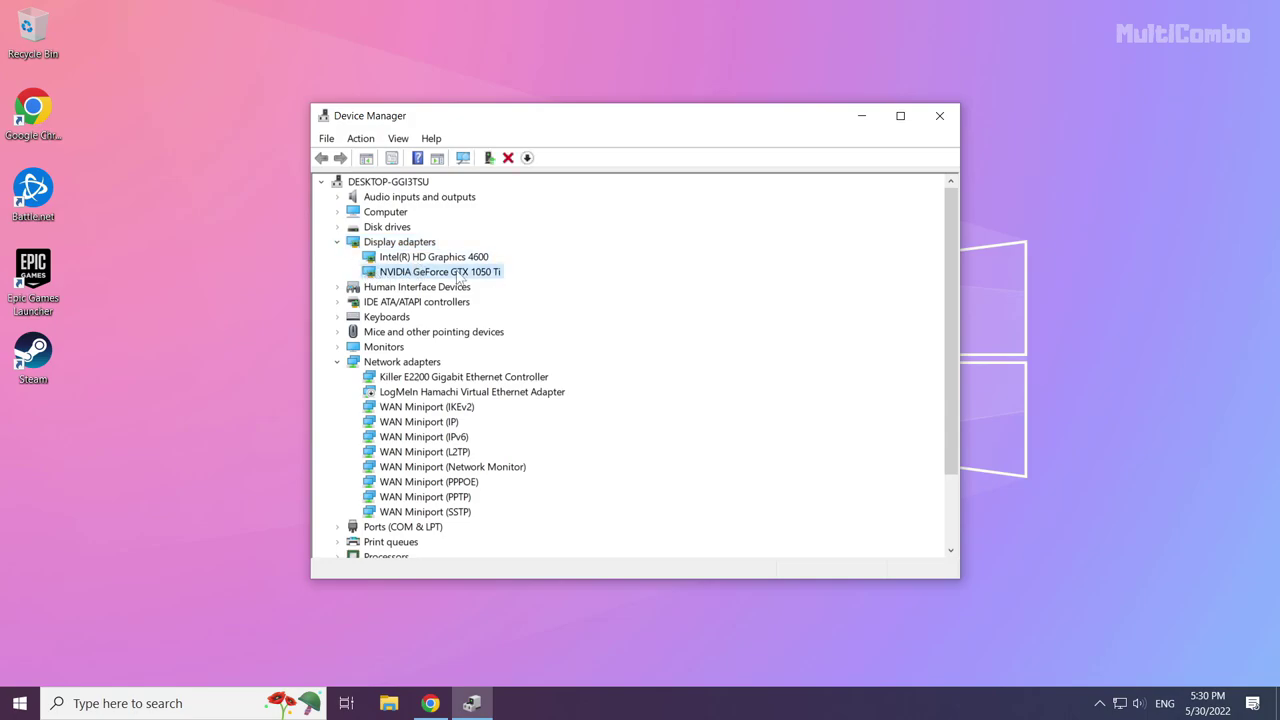
pyautogui.rightClick(417, 277)
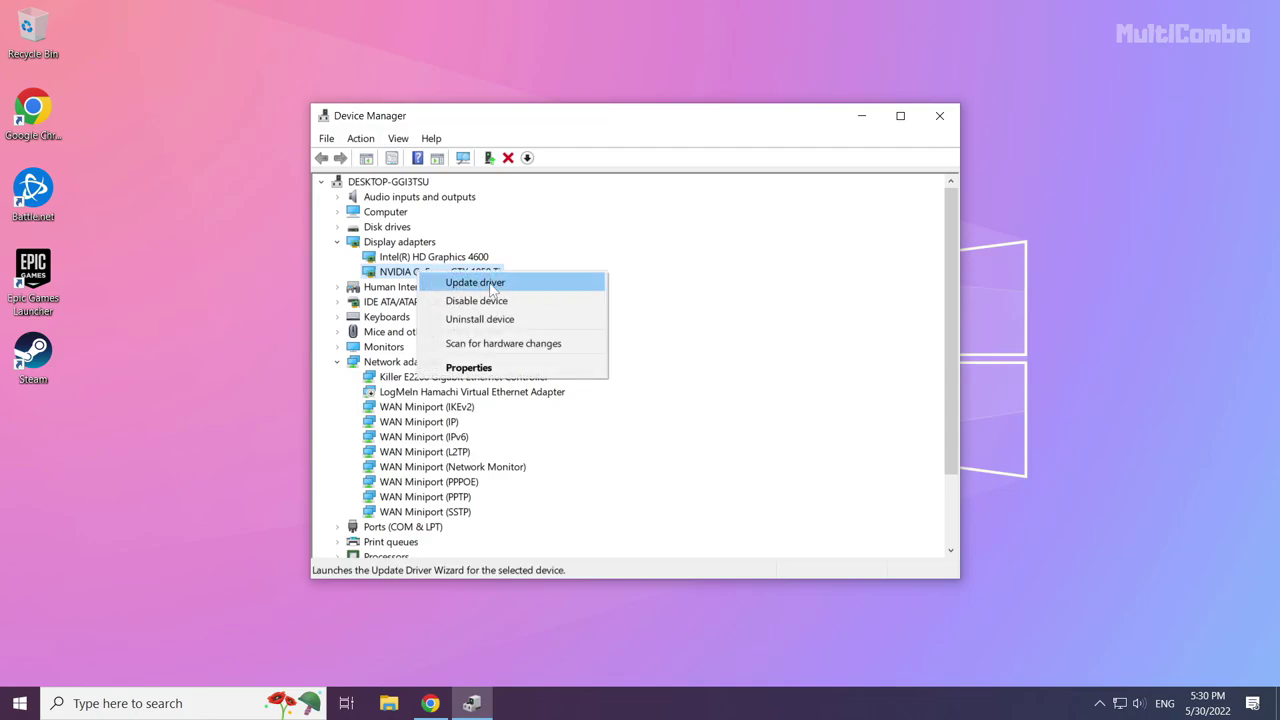
pyautogui.click(497, 288)
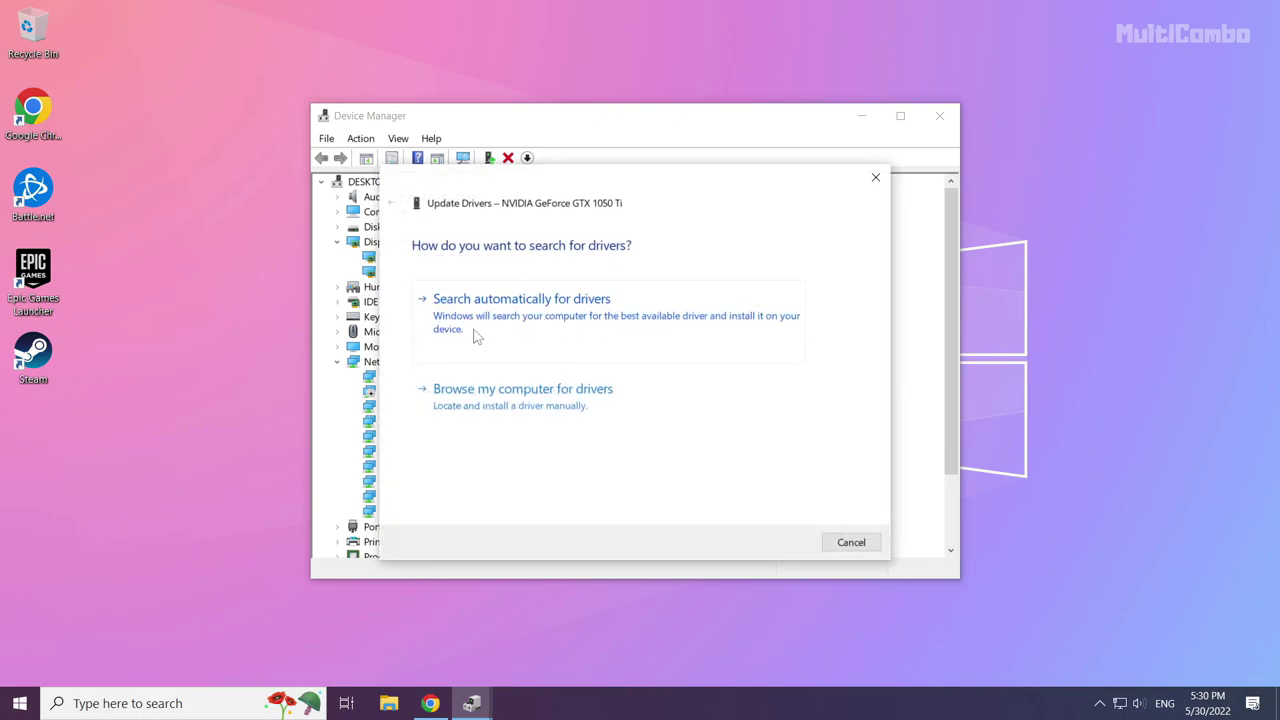
pyautogui.click(574, 340)
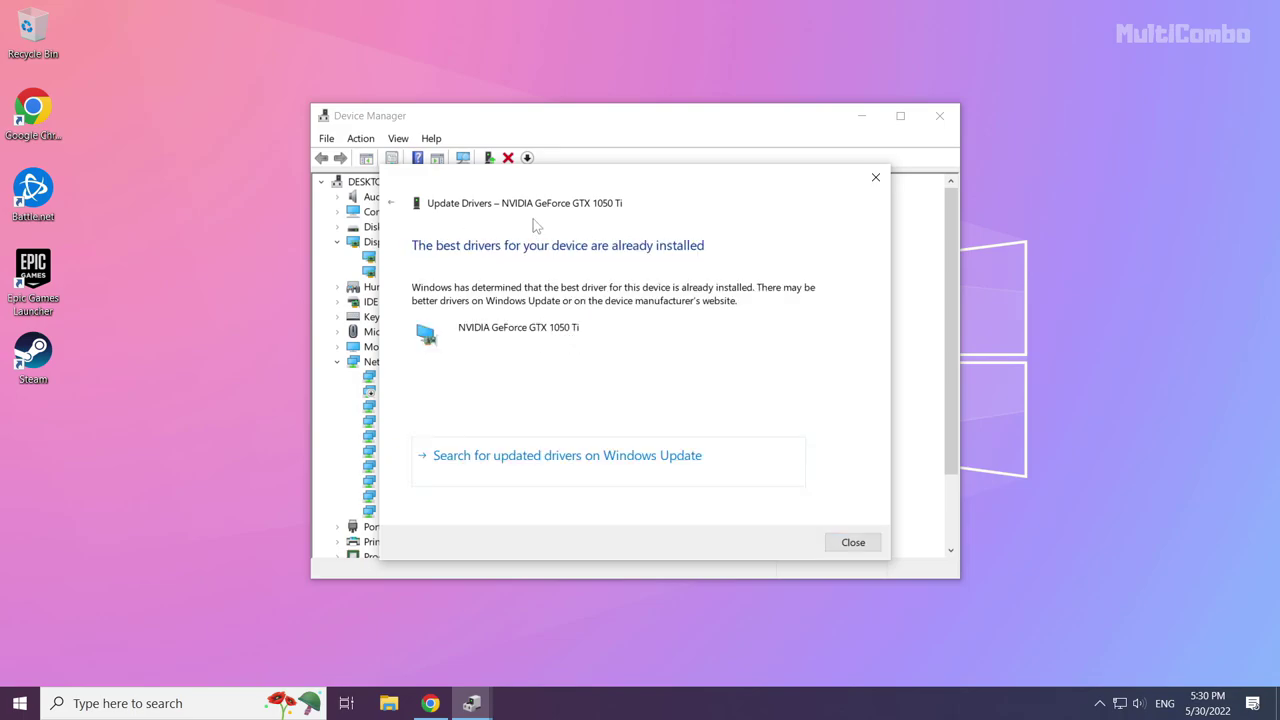
pyautogui.click(853, 543)
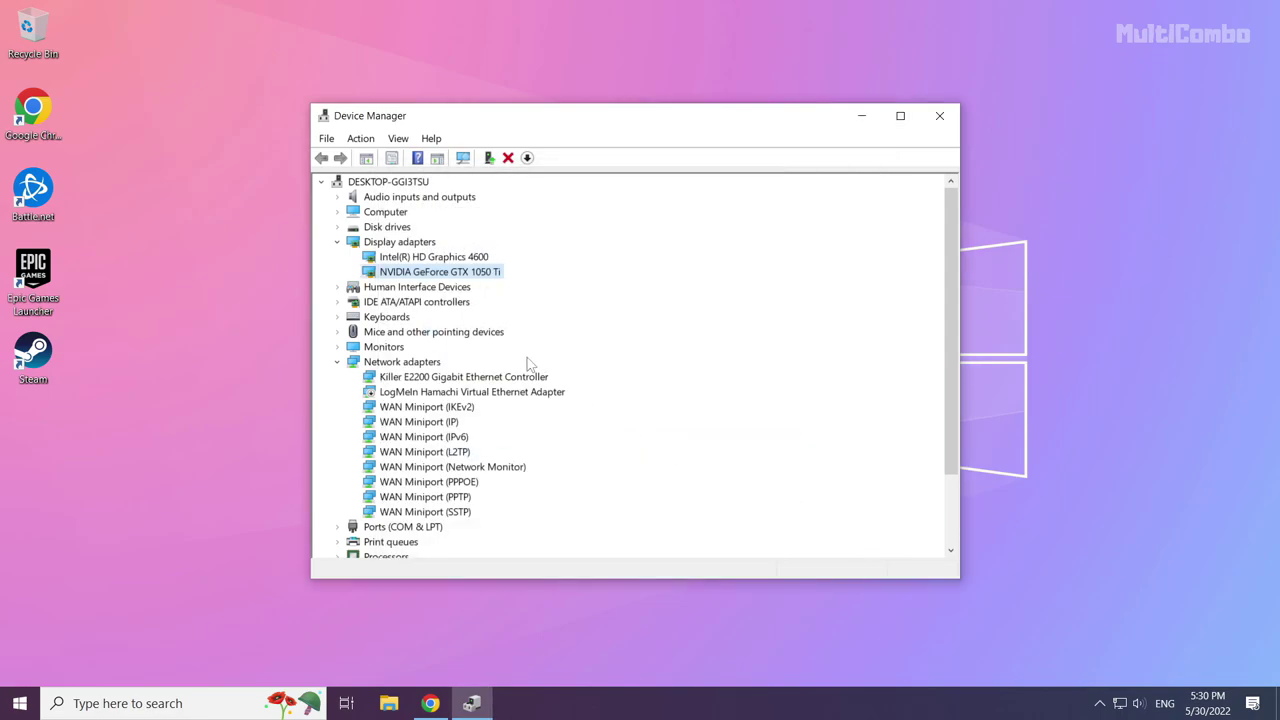
# Auto-search for an Intel(R) HD Graphics 4600 driver, find it current, then close Device Manager
pyautogui.click(400, 258)
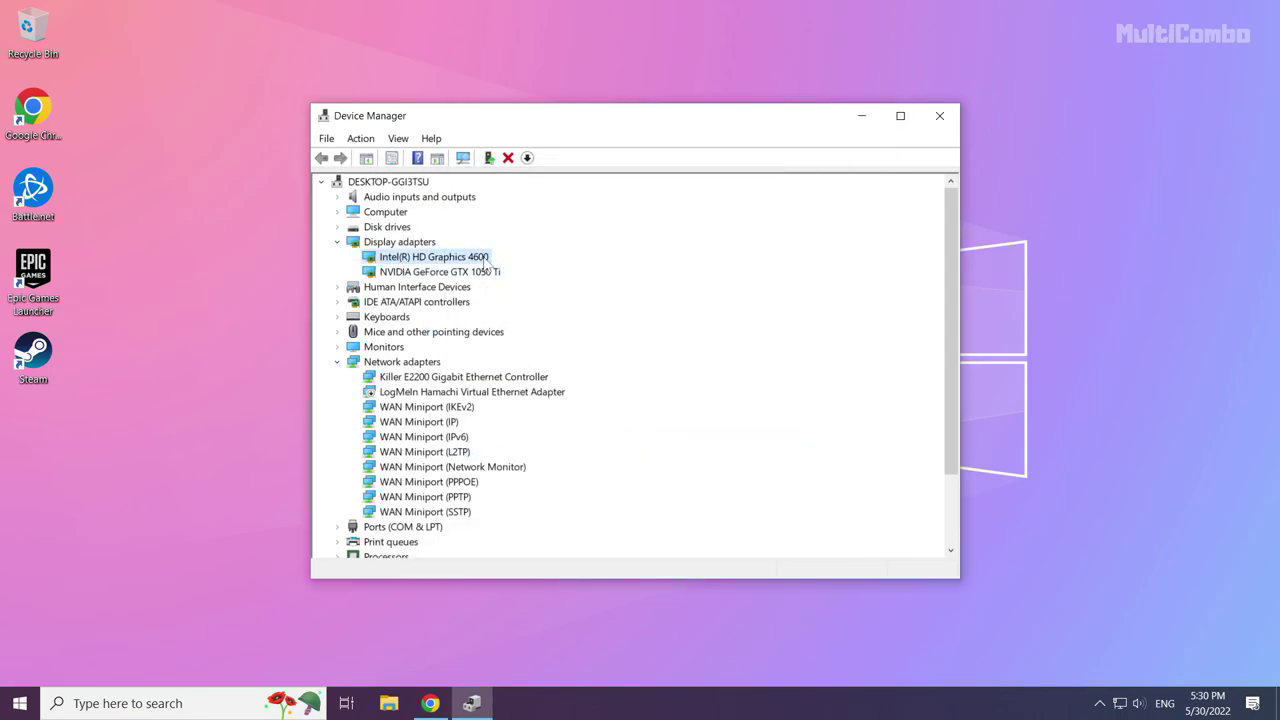
pyautogui.rightClick(433, 262)
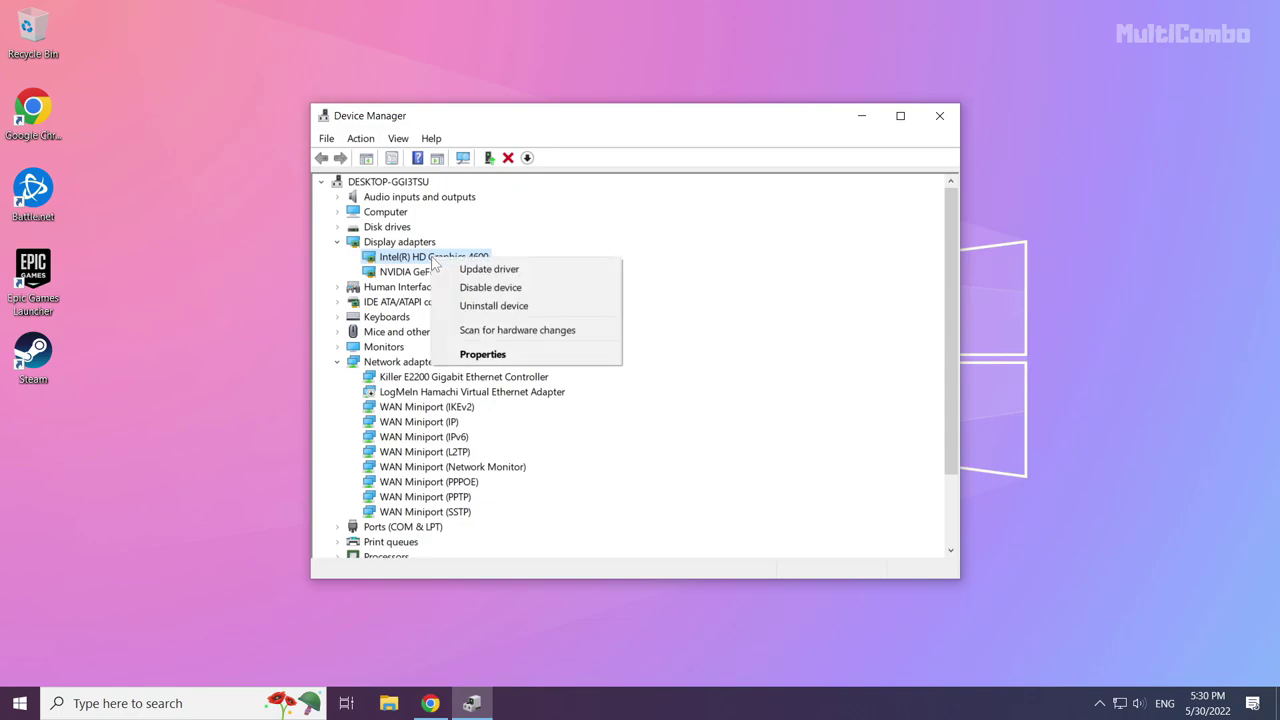
pyautogui.click(538, 272)
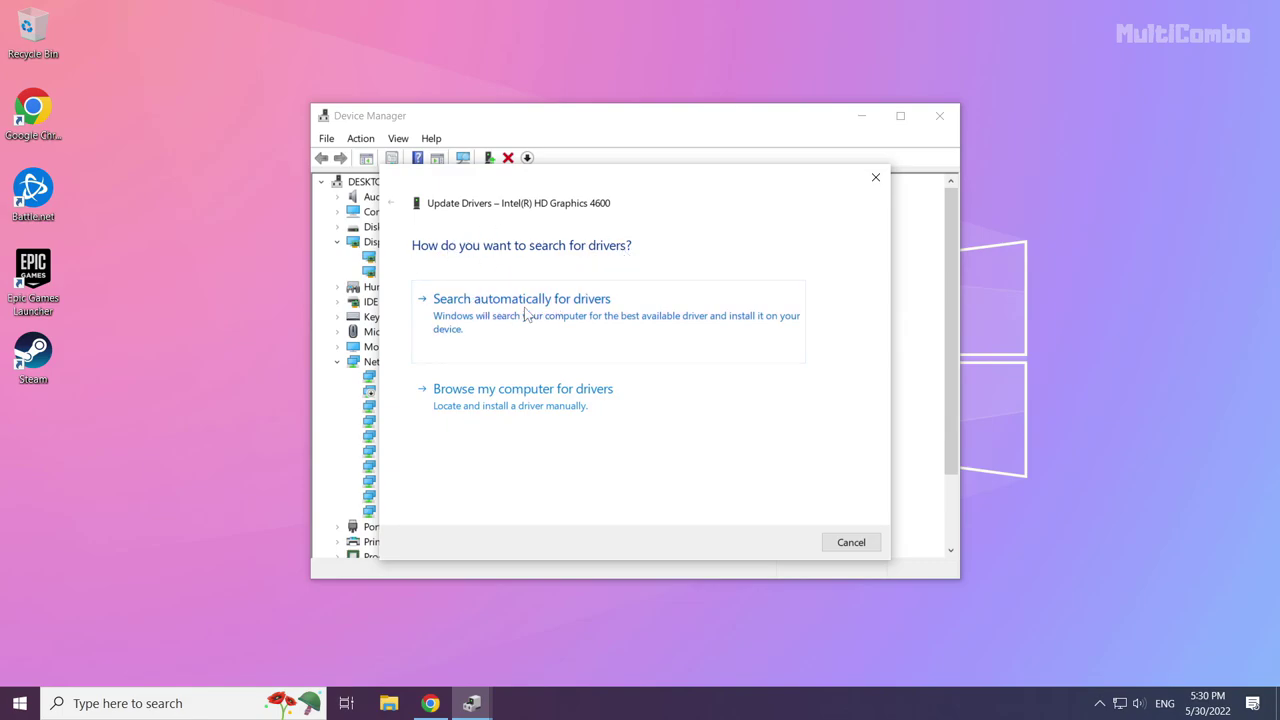
pyautogui.click(528, 341)
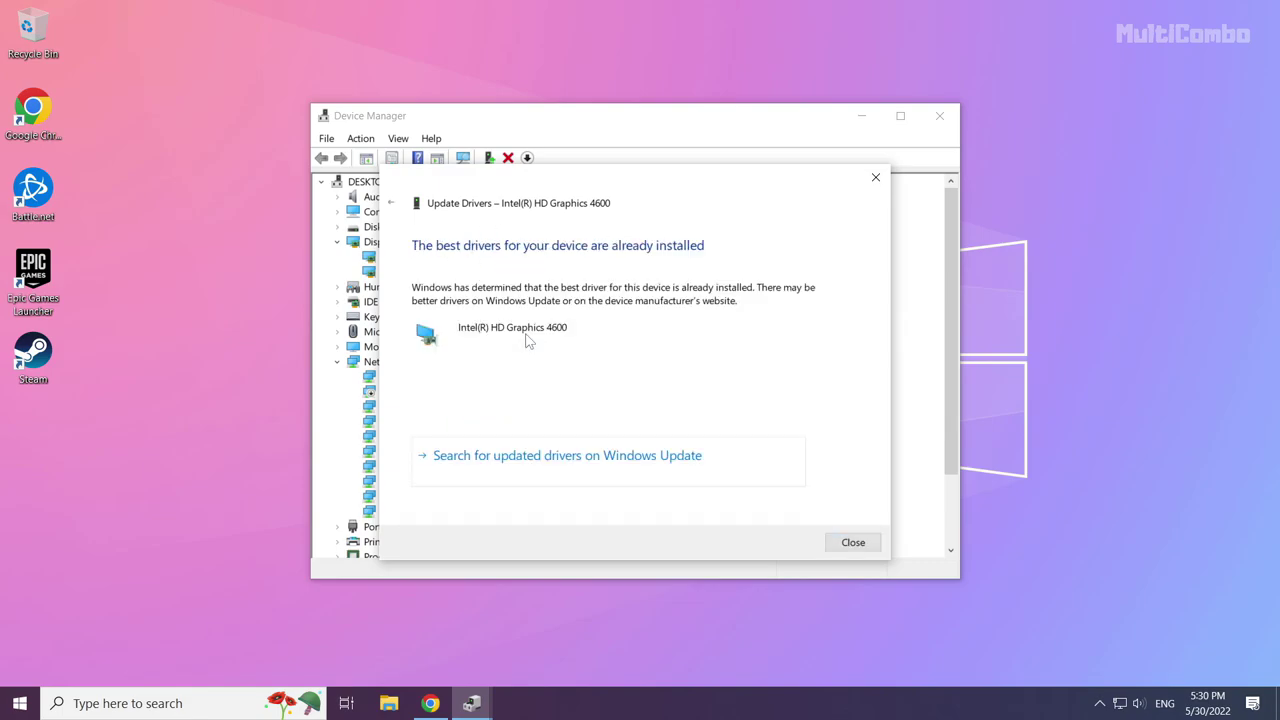
pyautogui.click(853, 543)
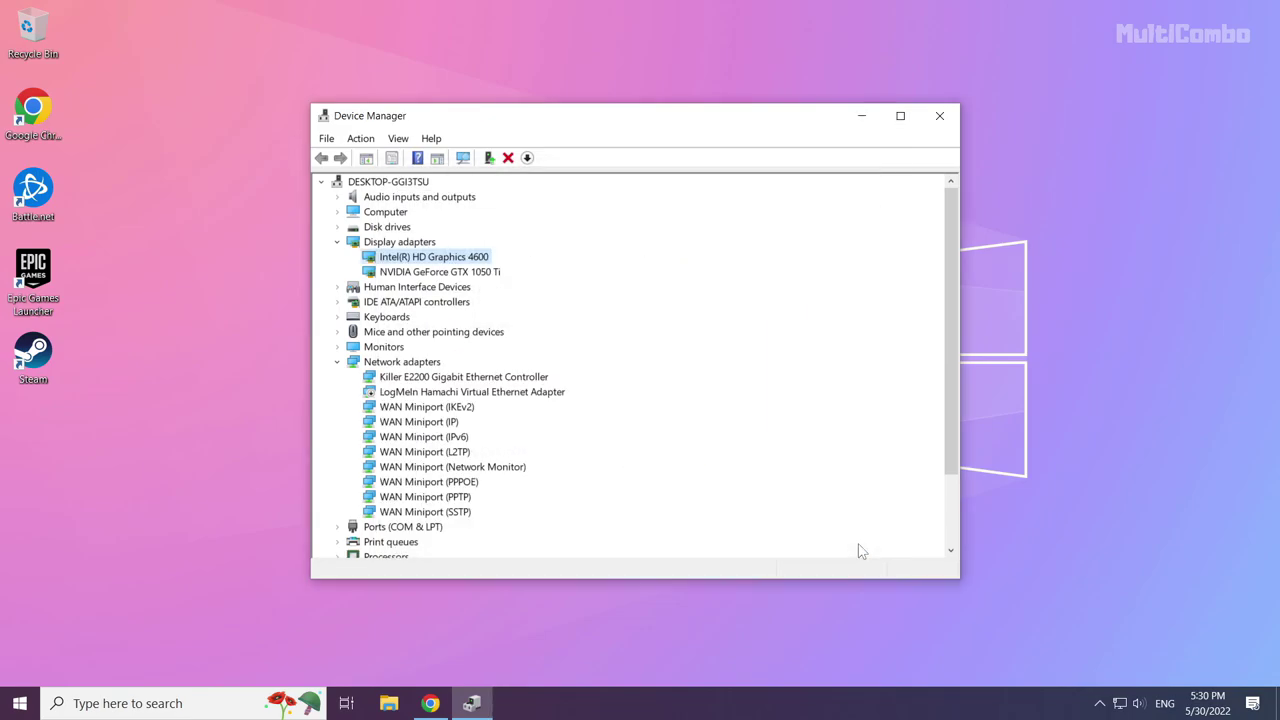
pyautogui.click(940, 117)
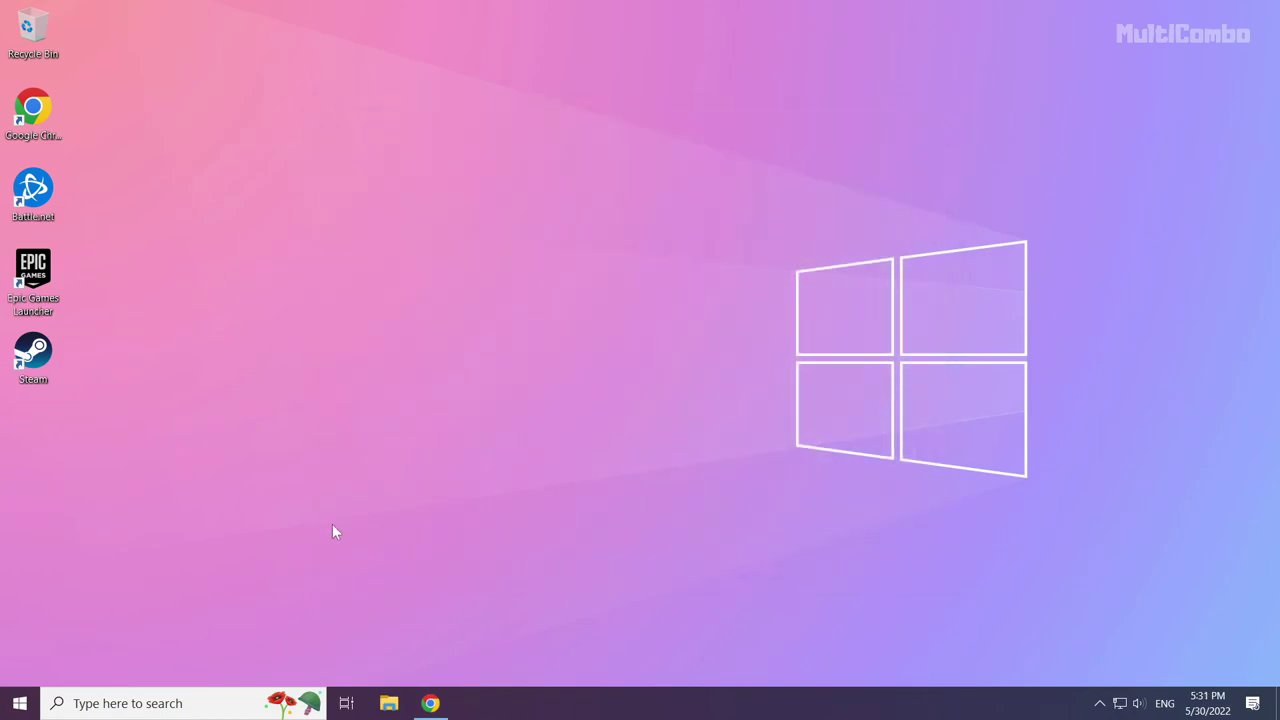
# Search Windows for 'update' and open the Windows Update settings page
pyautogui.click(157, 704)
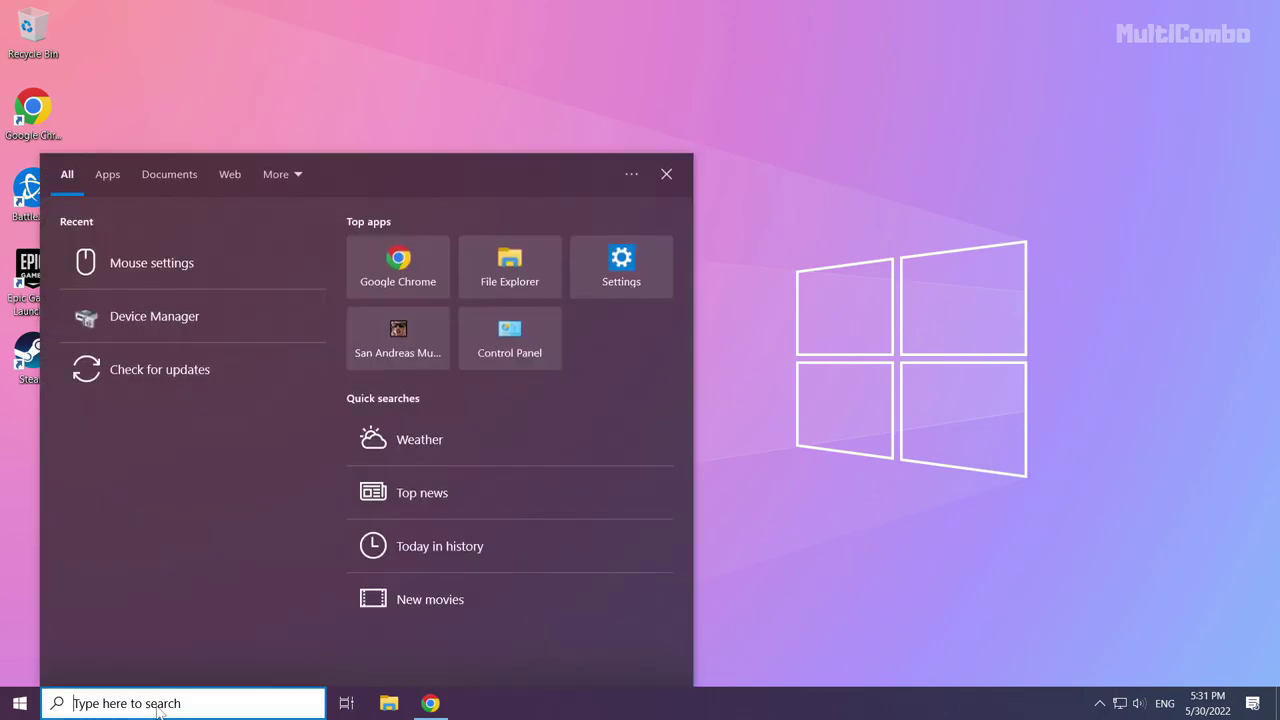
pyautogui.write('update')
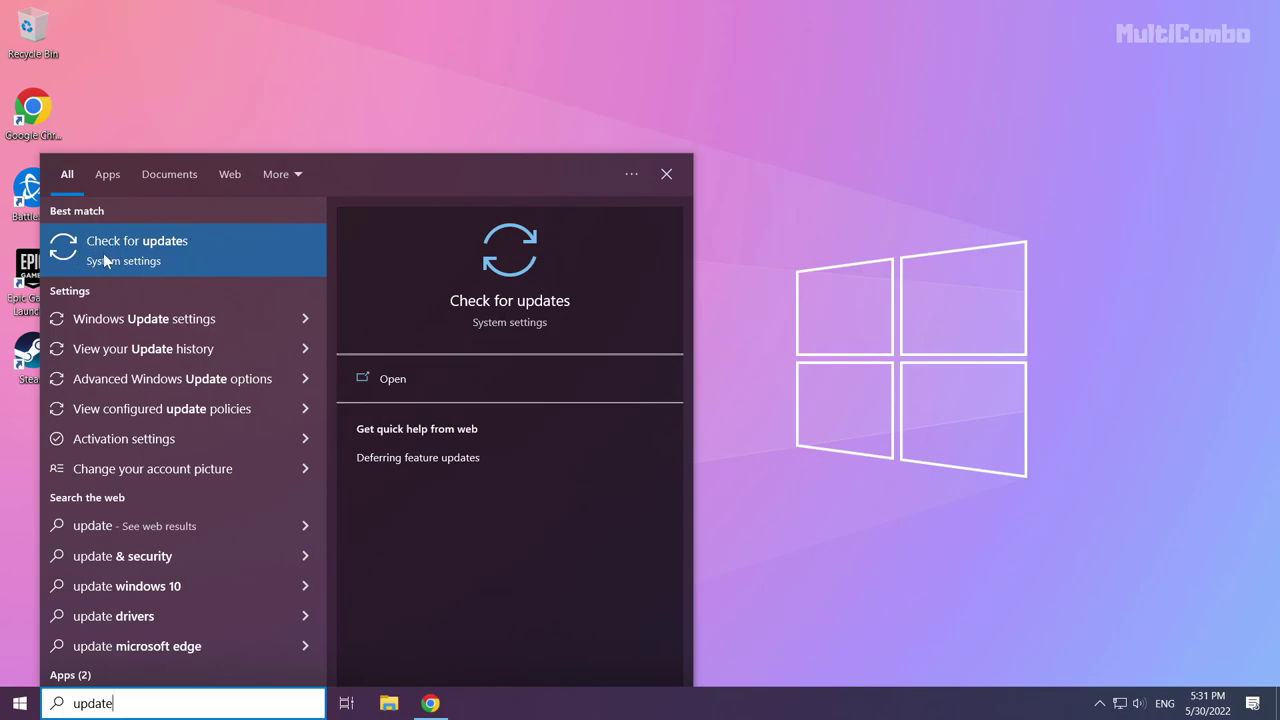
pyautogui.click(175, 250)
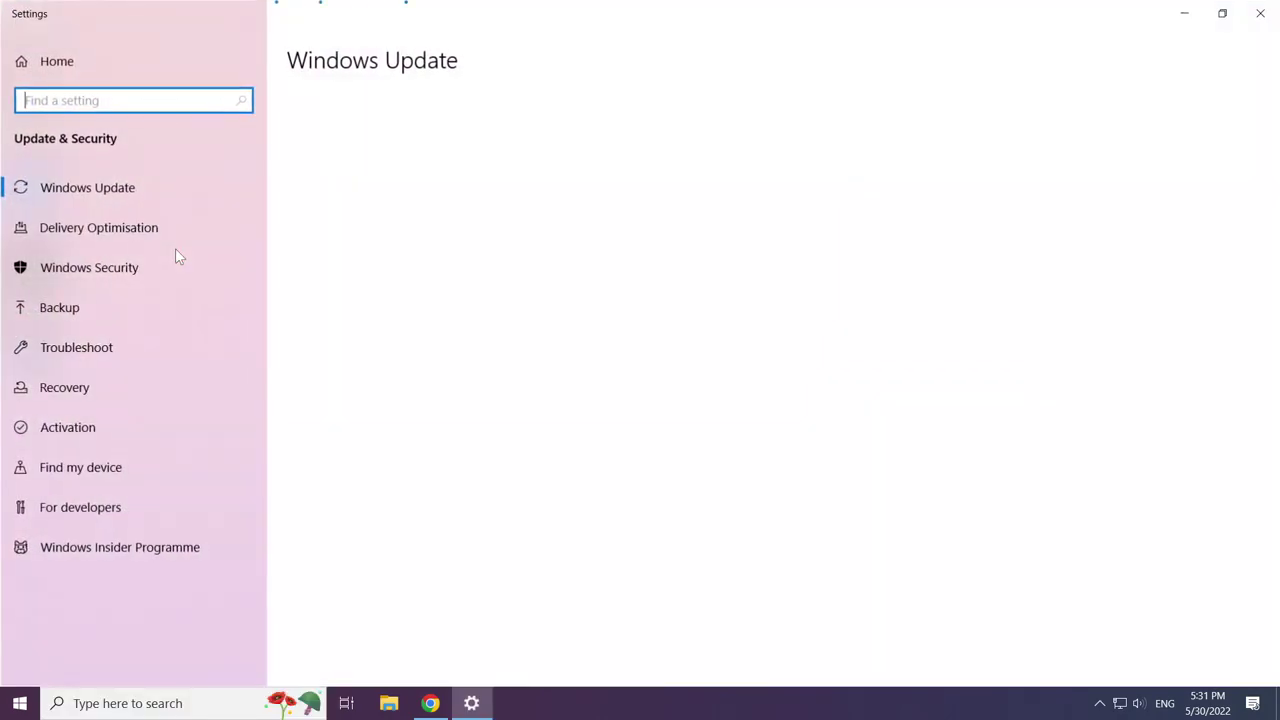
pyautogui.moveTo(616, 400)
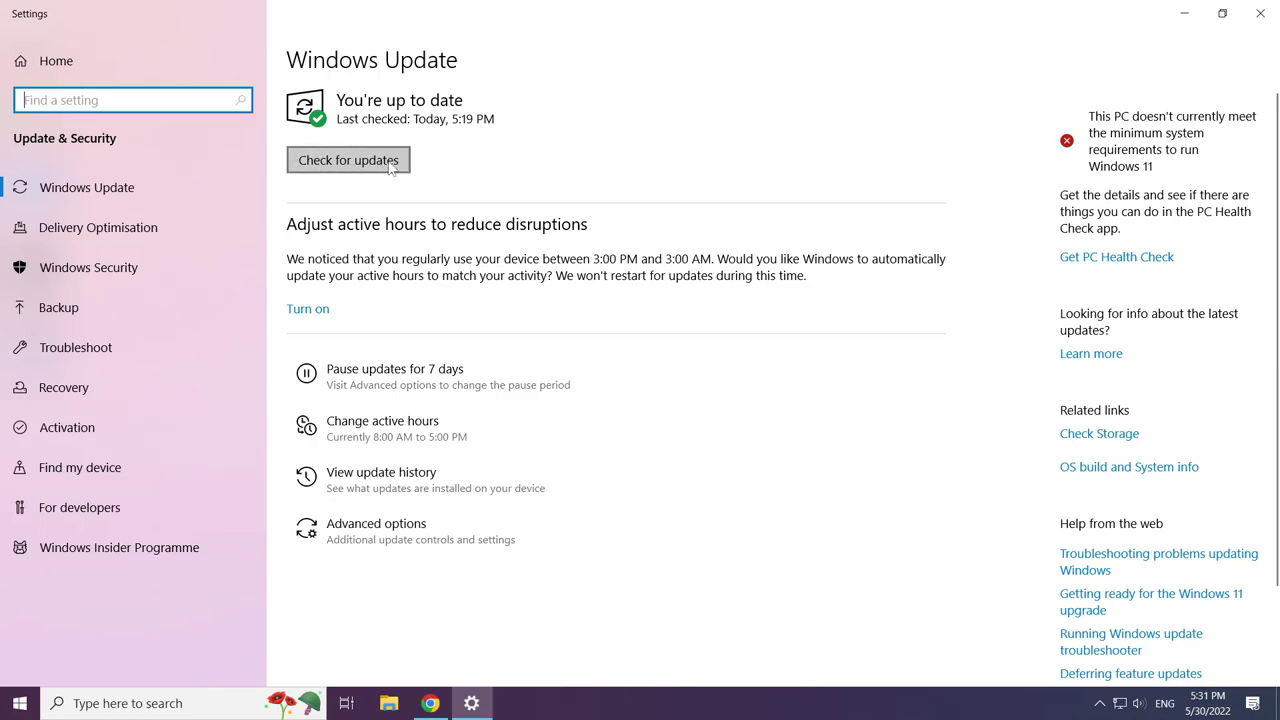
# Check for updates, confirm the PC is up to date, and close Settings
pyautogui.click(352, 162)
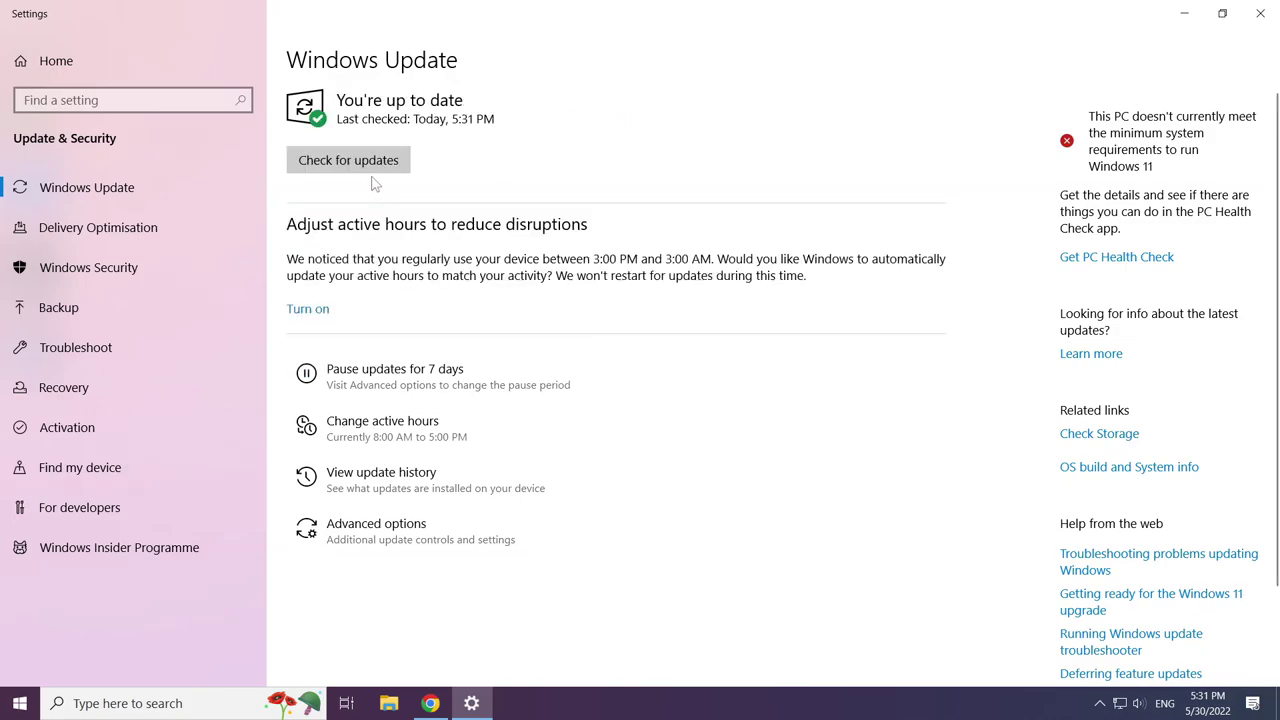
pyautogui.click(1262, 18)
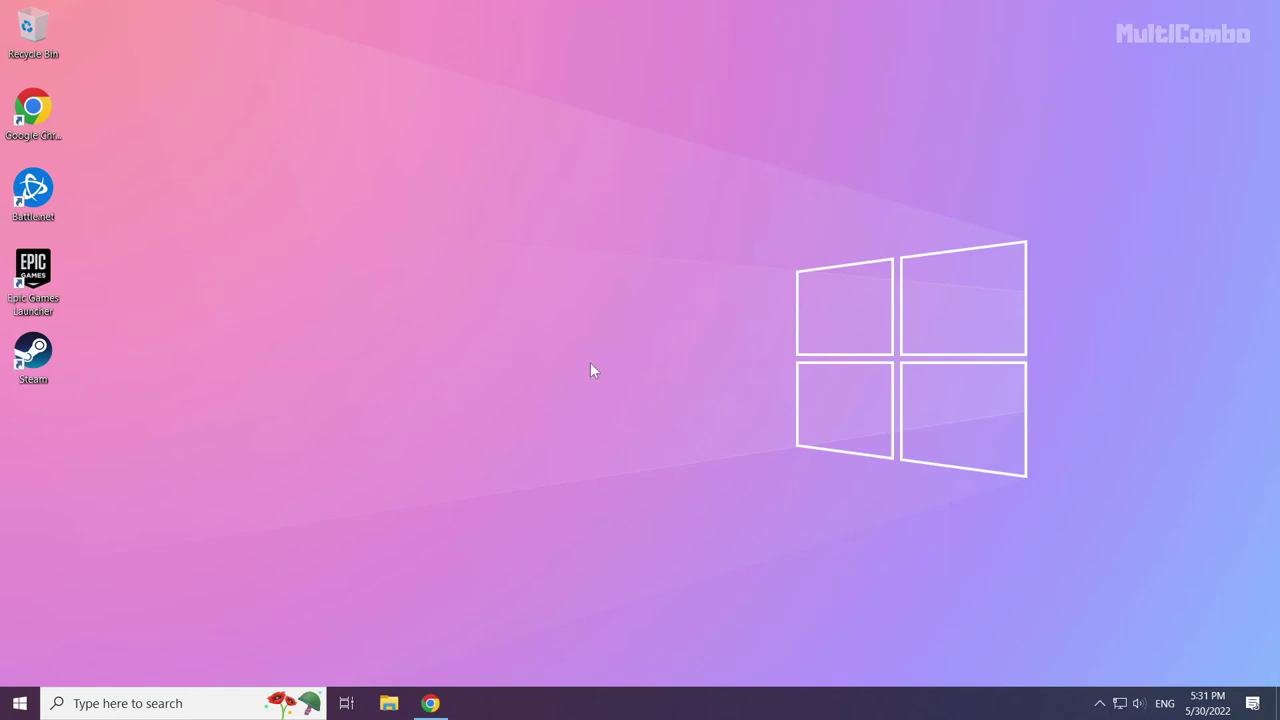
# Download the DirectX End-User Runtime Web Installer in Chrome and launch dxwebsetup (1).exe
pyautogui.click(437, 708)
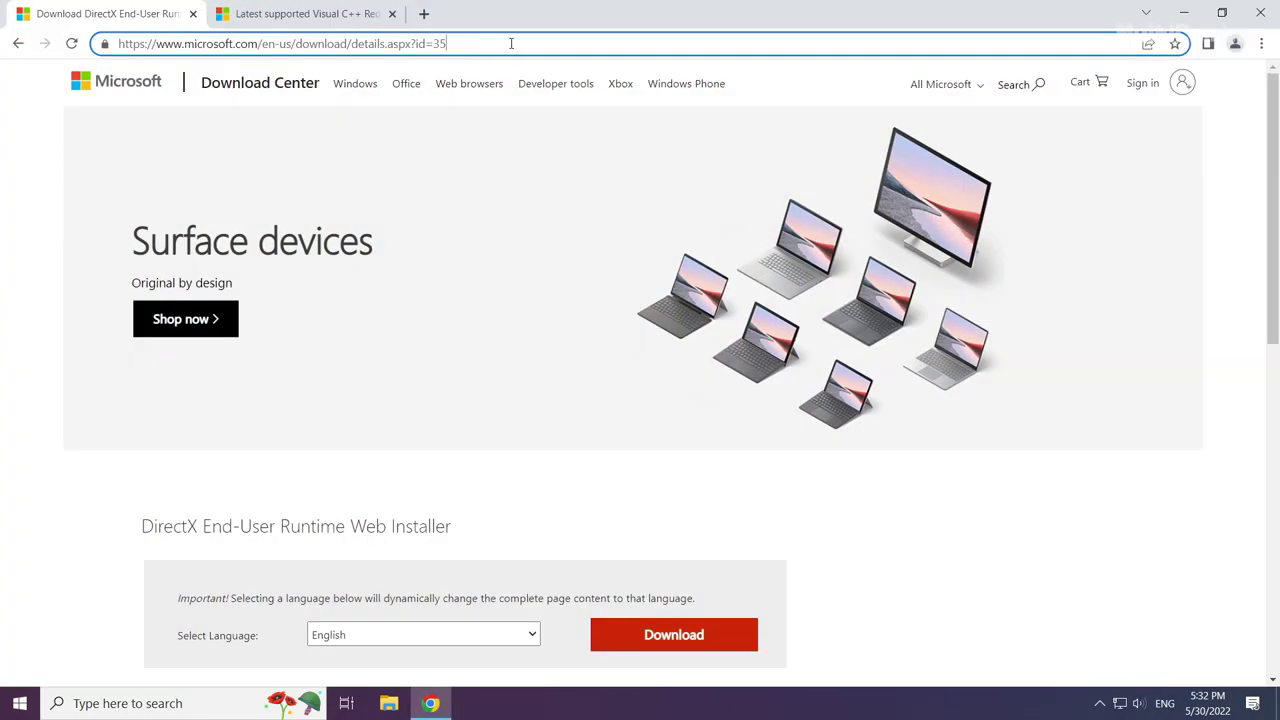
pyautogui.moveTo(511, 43)
pyautogui.mouseDown()
pyautogui.moveTo(127, 43)
pyautogui.moveTo(538, 40)
pyautogui.mouseUp()
pyautogui.click(522, 487)
pyautogui.scroll(-1, 510, 486)
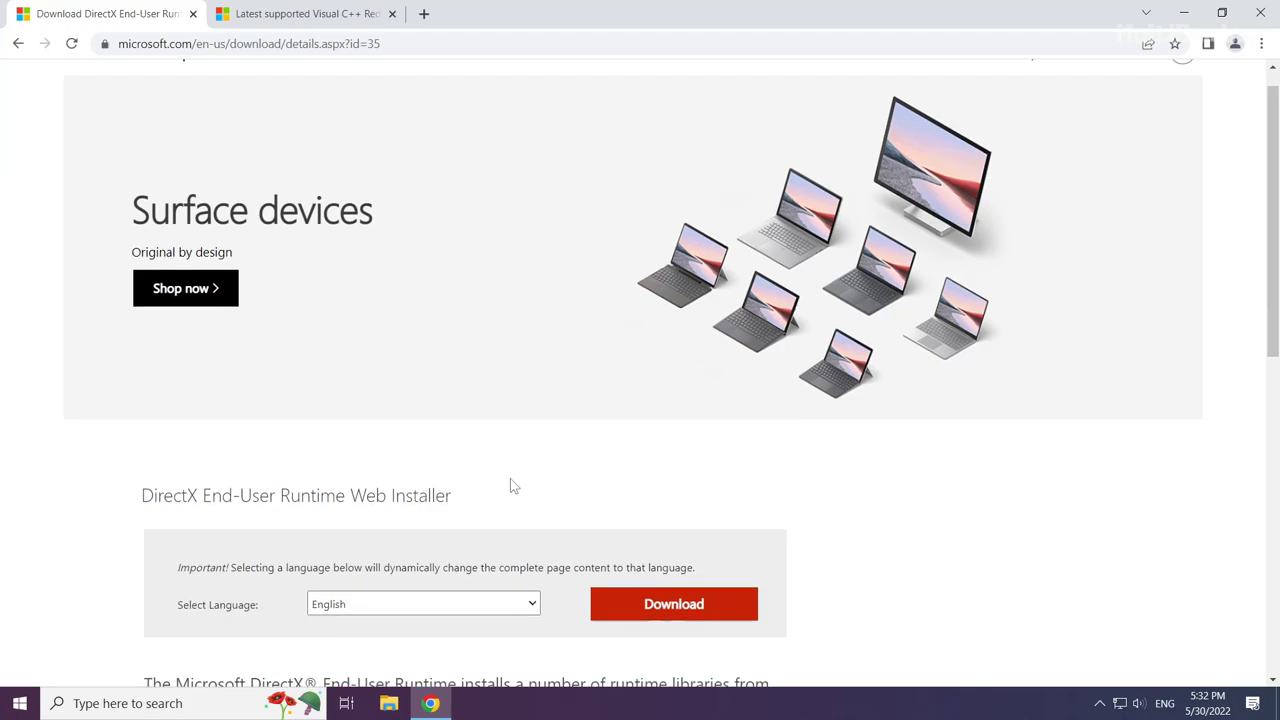
pyautogui.scroll(-2, 510, 478)
pyautogui.moveTo(466, 366); pyautogui.dragTo(126, 357)
pyautogui.click(122, 357)
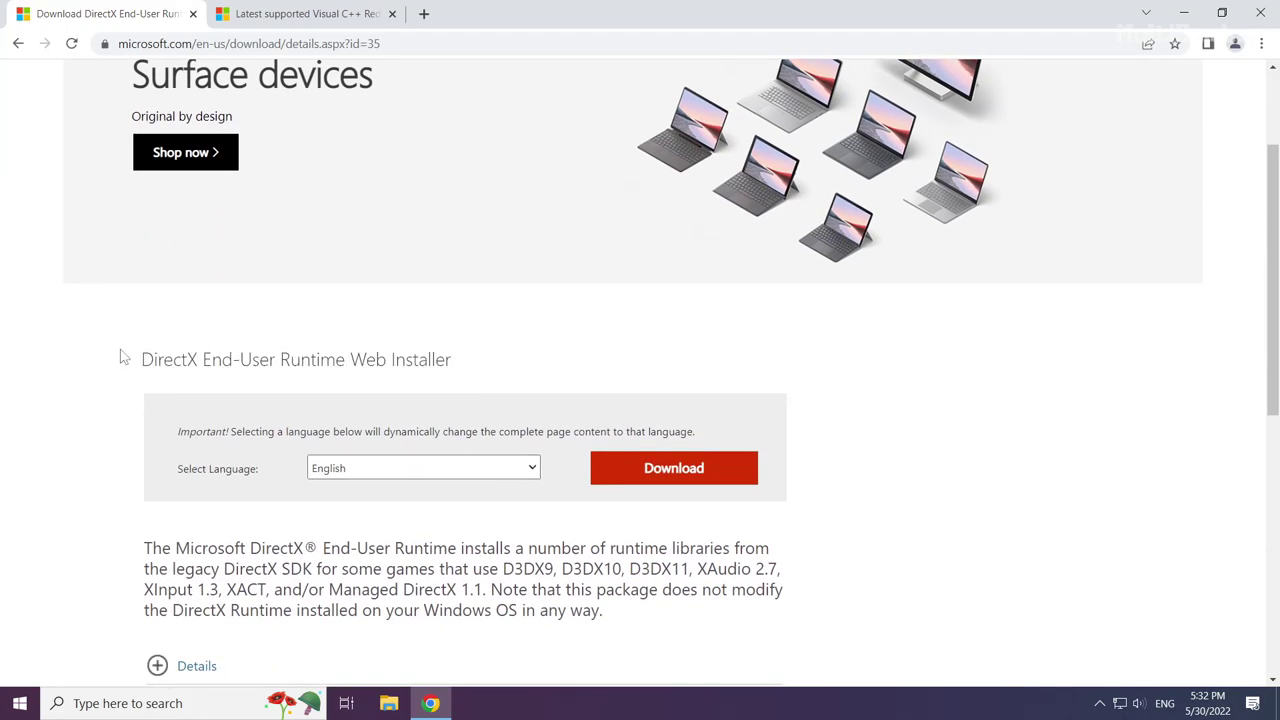
pyautogui.click(676, 479)
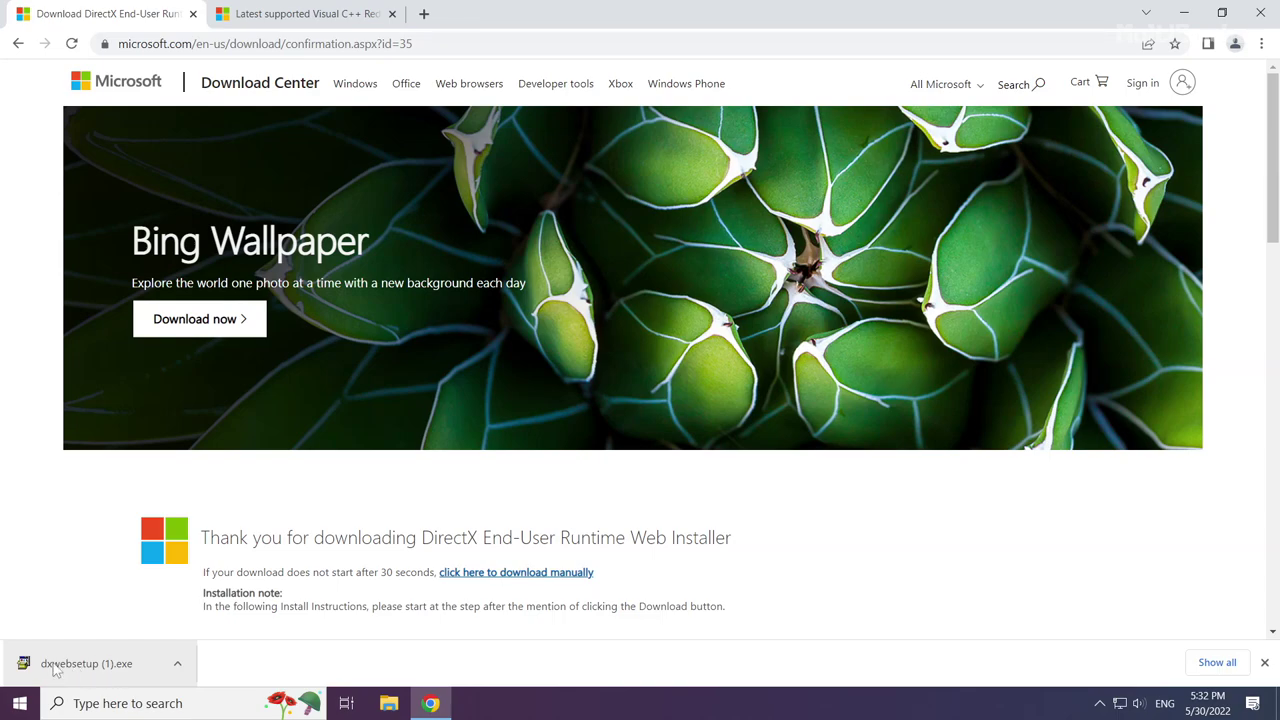
pyautogui.click(92, 665)
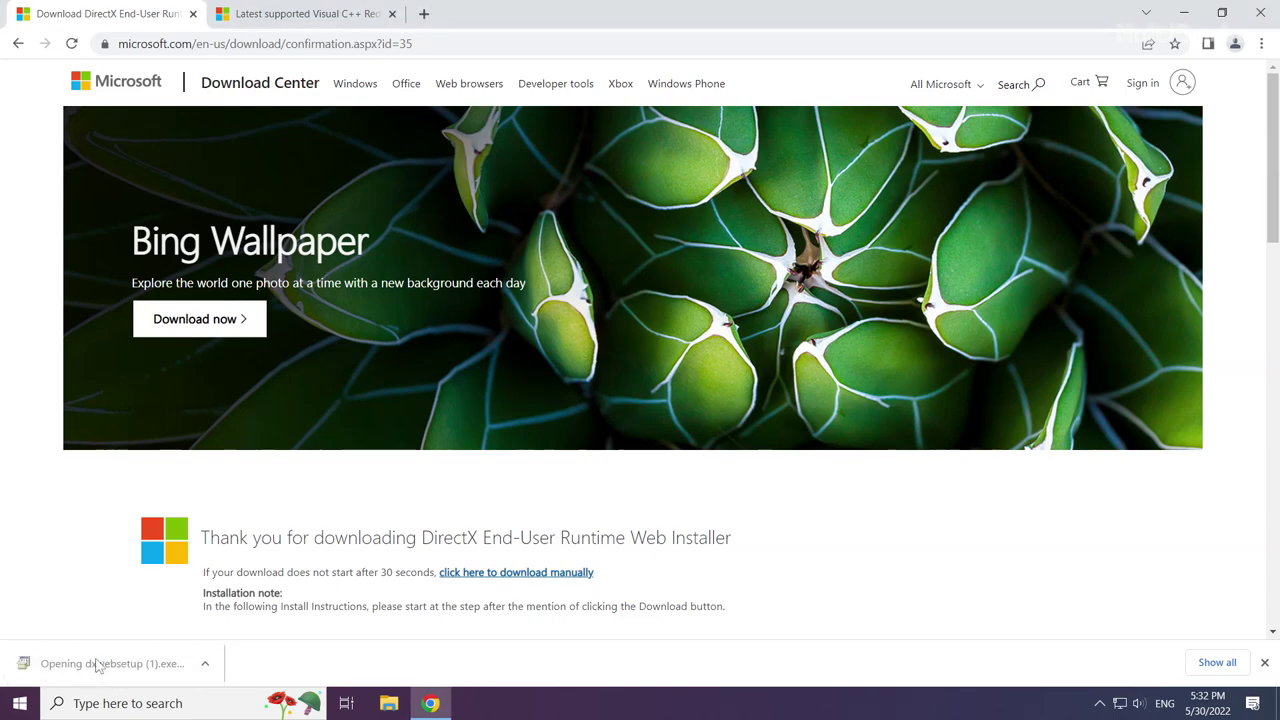
# Run DirectX Setup with the license accepted and Bing Bar unchecked, then Finish
pyautogui.moveTo(258, 66); pyautogui.dragTo(632, 231)
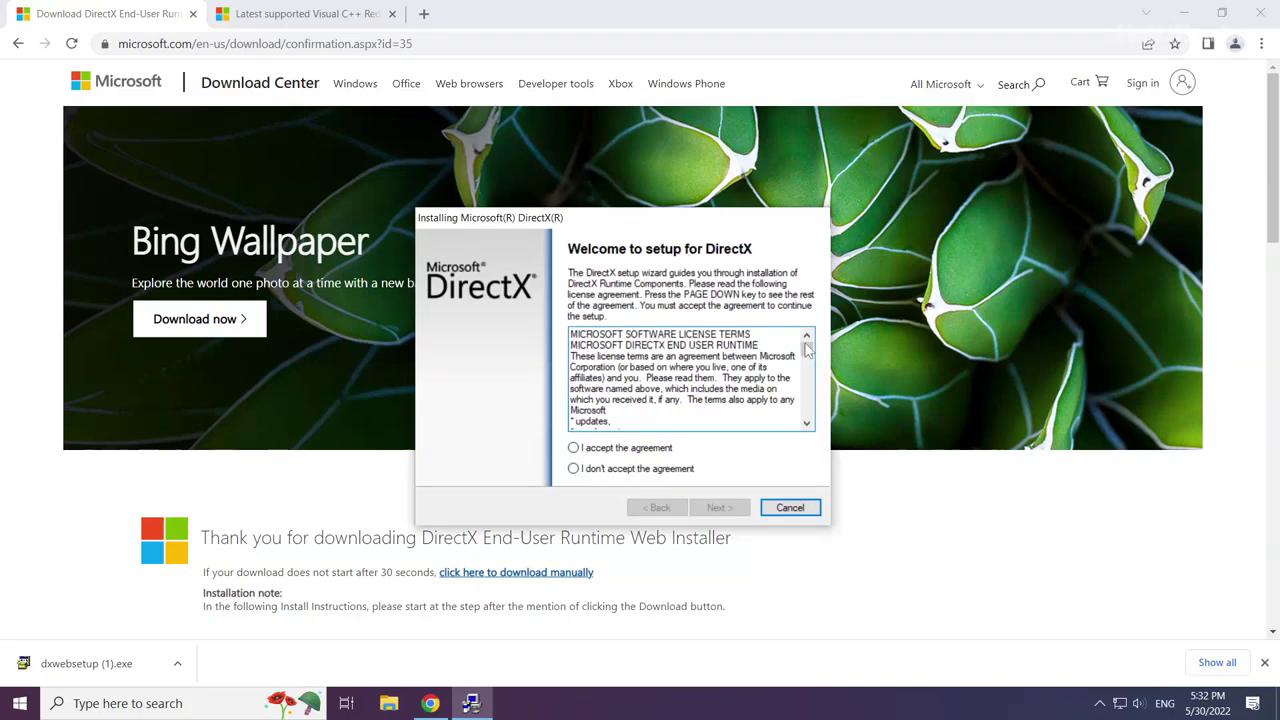
pyautogui.moveTo(806, 347); pyautogui.dragTo(785, 446)
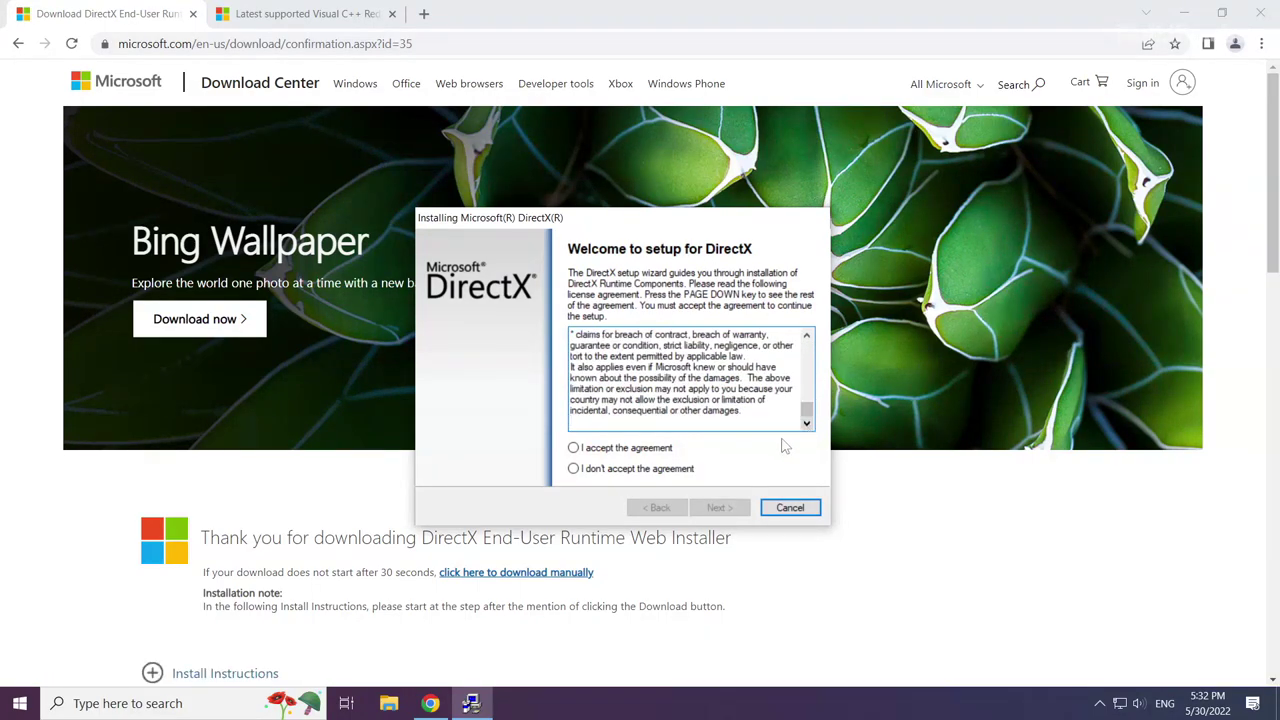
pyautogui.click(573, 448)
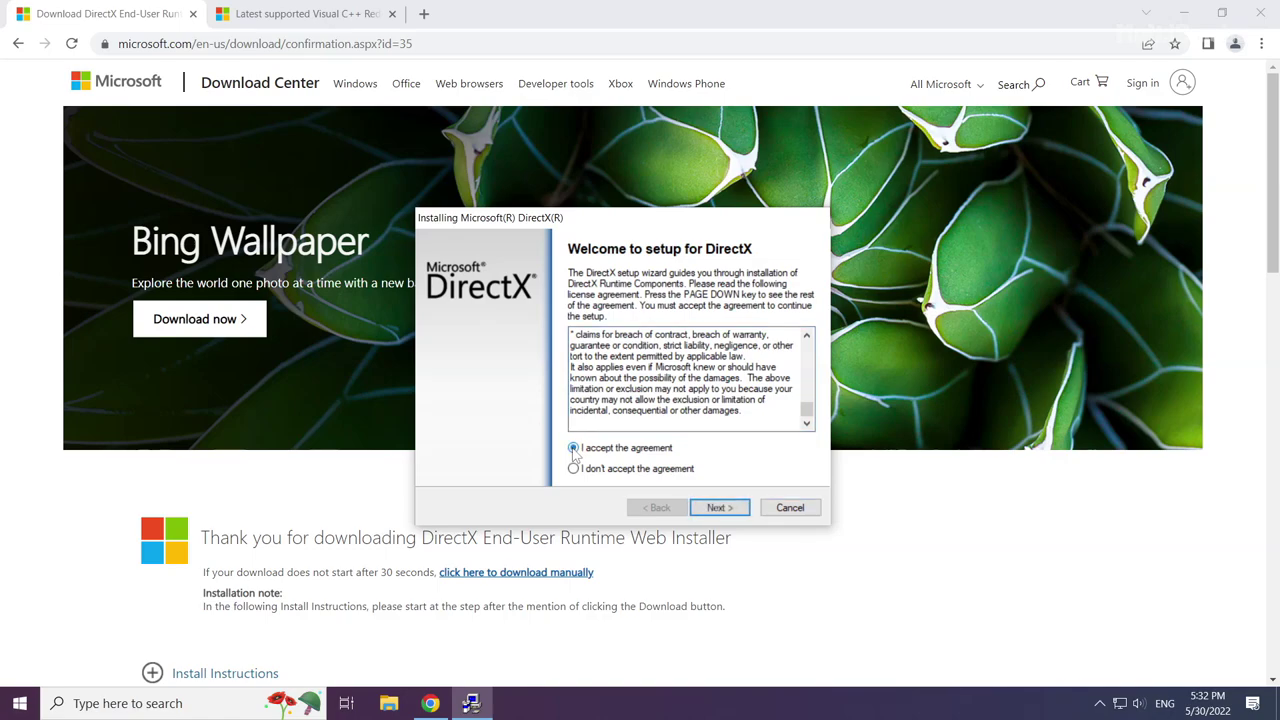
pyautogui.click(718, 508)
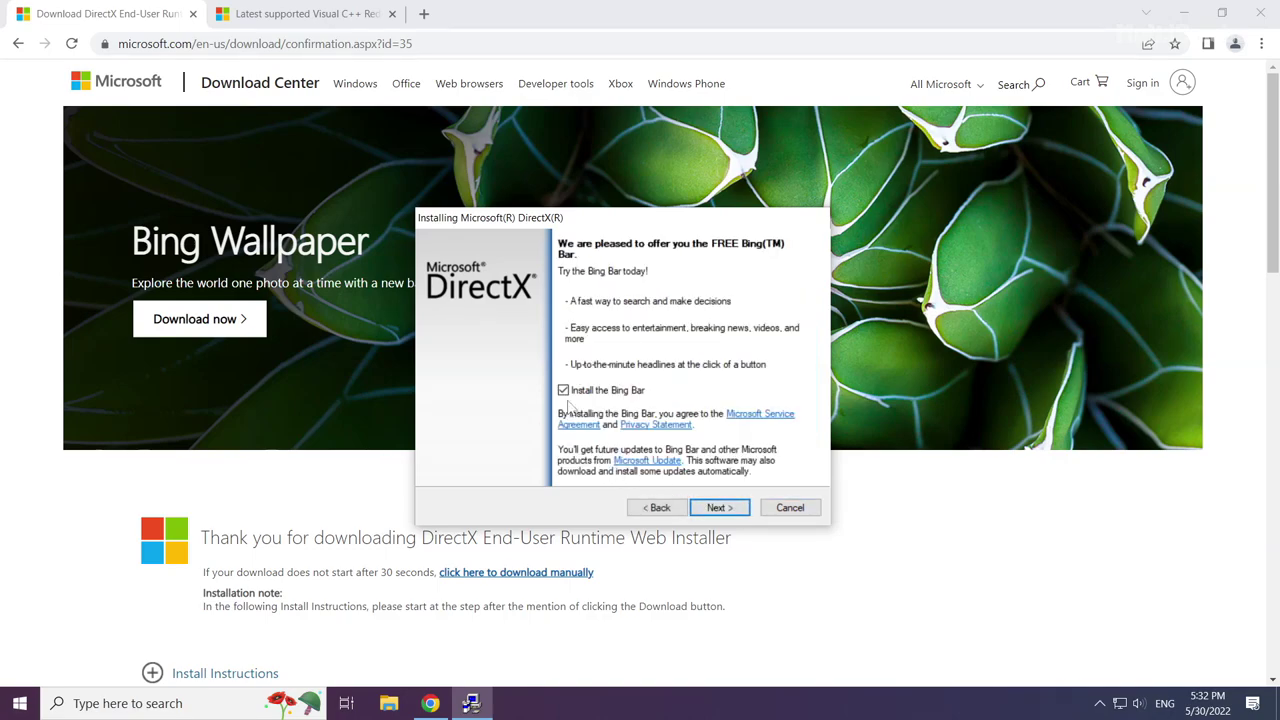
pyautogui.click(564, 391)
pyautogui.click(719, 509)
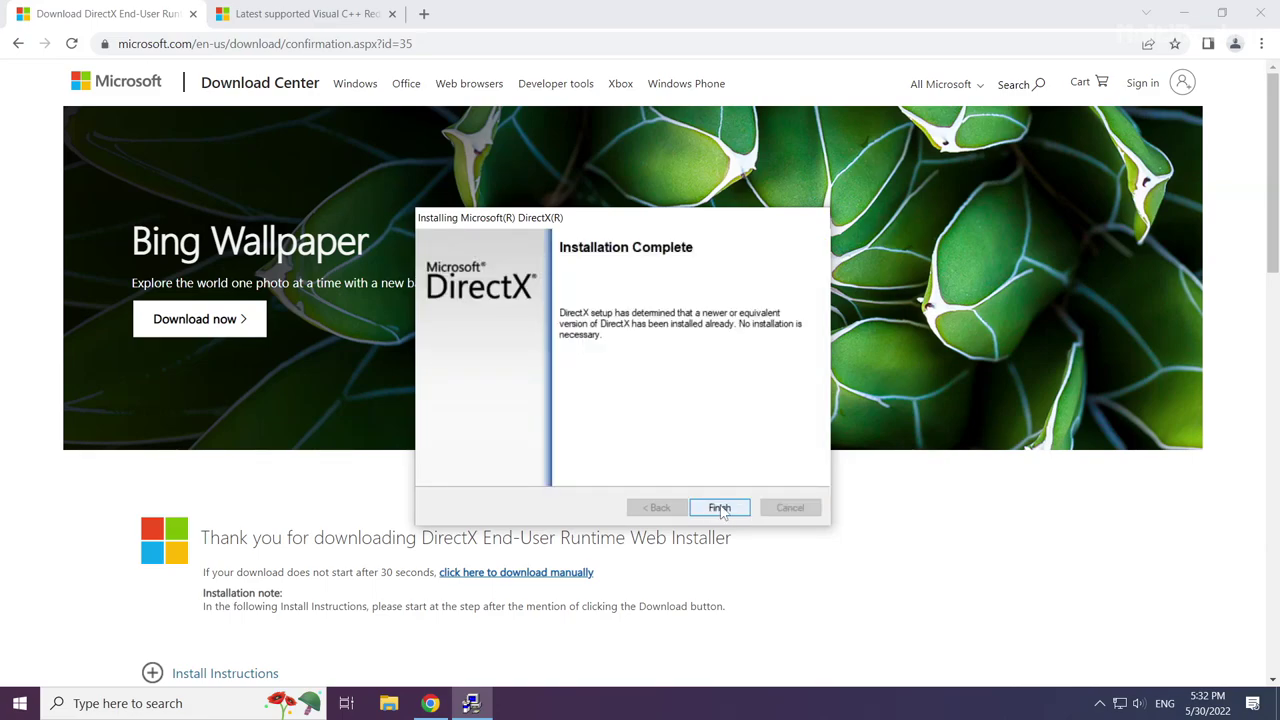
pyautogui.click(720, 508)
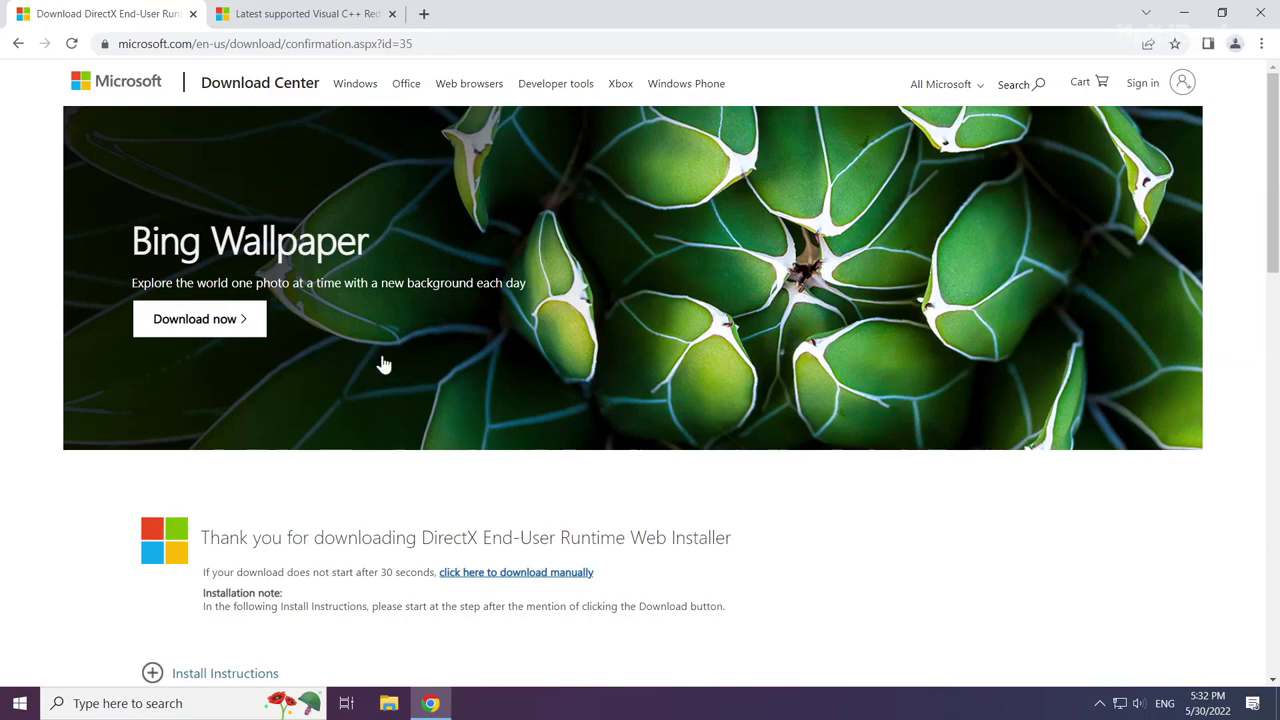
# Switch to the Visual C++ Redistributable docs tab and locate the Visual Studio 2015–2022 section
pyautogui.click(196, 18)
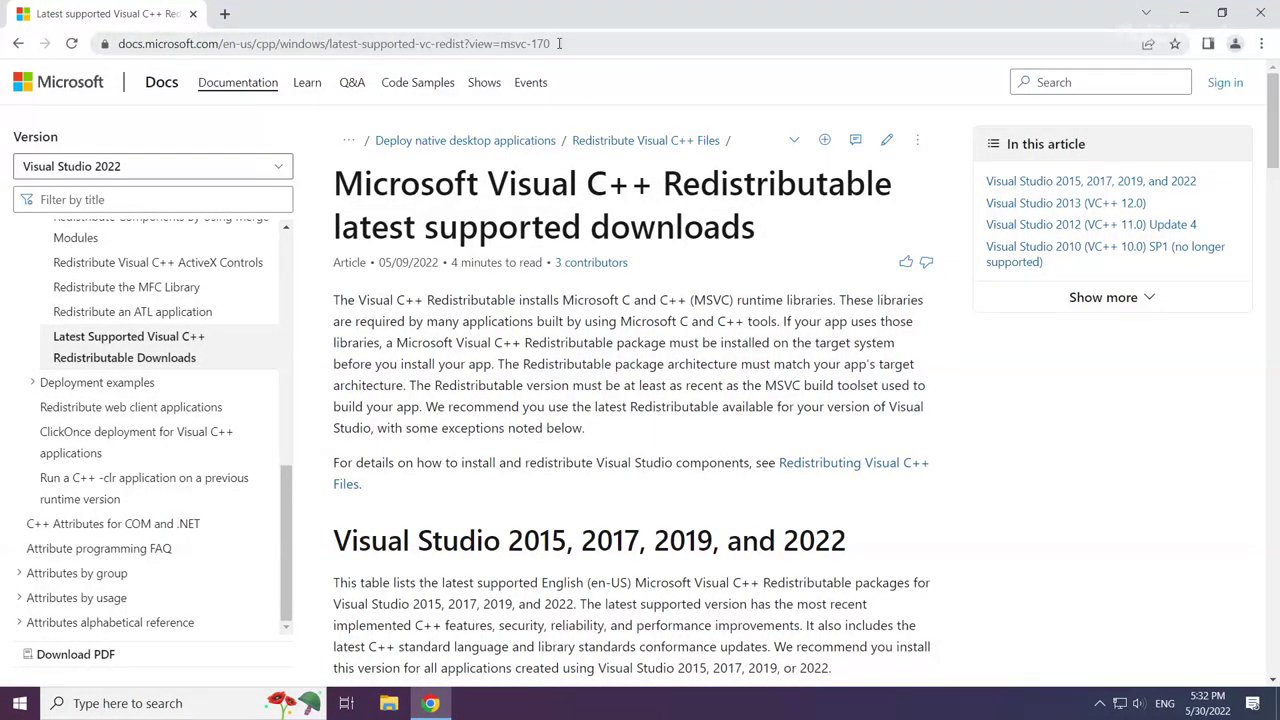
pyautogui.moveTo(664, 43); pyautogui.dragTo(664, 39)
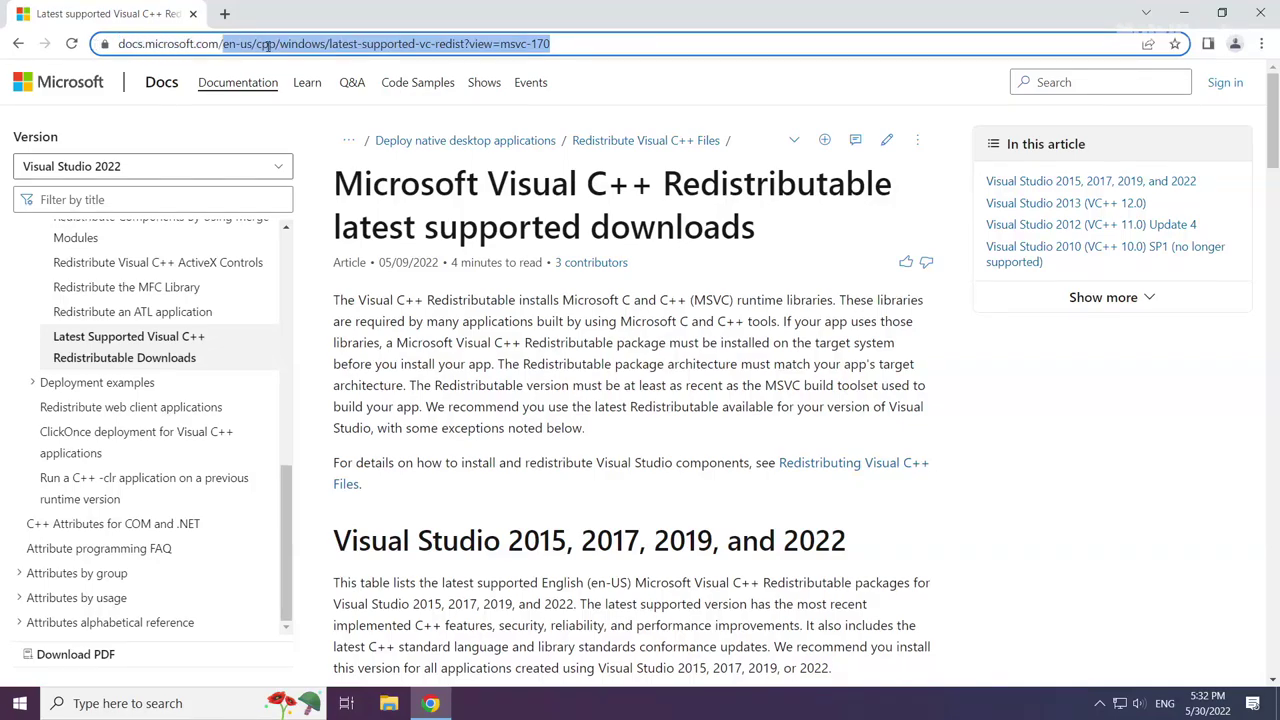
pyautogui.click(462, 124)
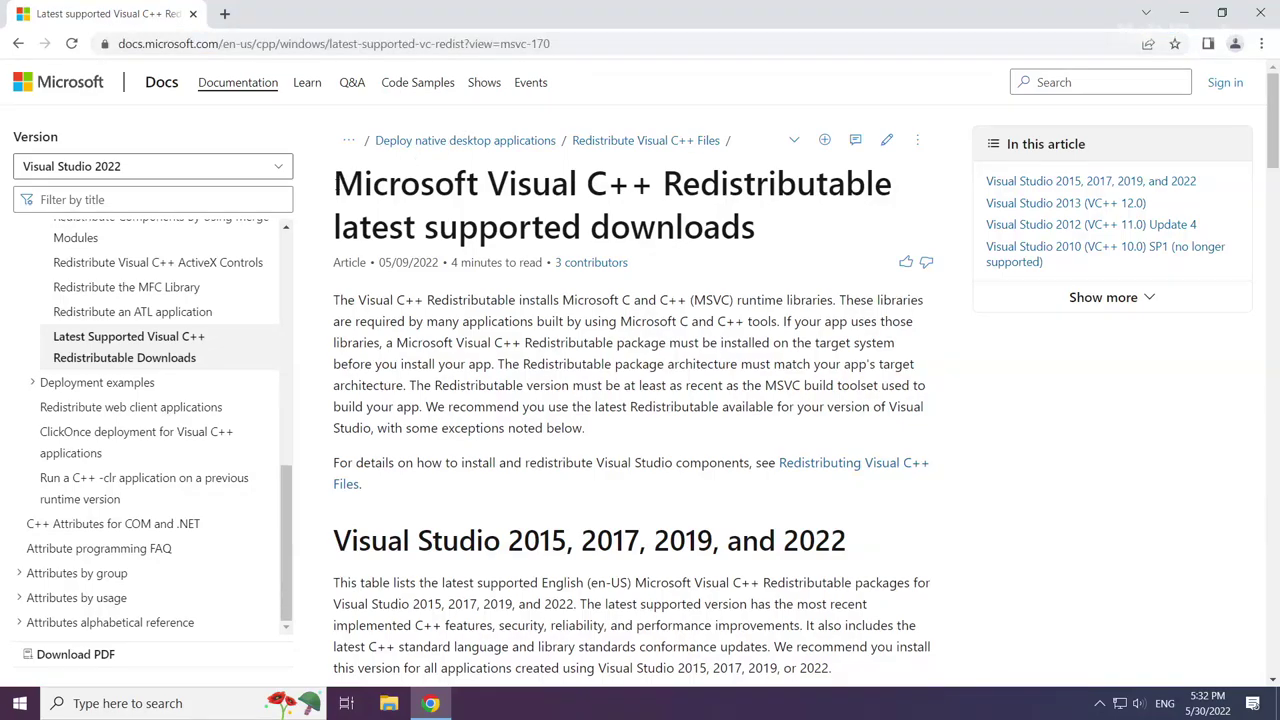
pyautogui.moveTo(335, 183)
pyautogui.mouseDown()
pyautogui.moveTo(796, 176)
pyautogui.moveTo(654, 183)
pyautogui.mouseUp()
pyautogui.click(345, 497)
pyautogui.moveTo(333, 540); pyautogui.dragTo(870, 545)
# Download the ARM64, X86 and X64 vc_redist installers from the Visual Studio 2015–2022 table
pyautogui.click(870, 545)
pyautogui.scroll(-3, 700, 500)
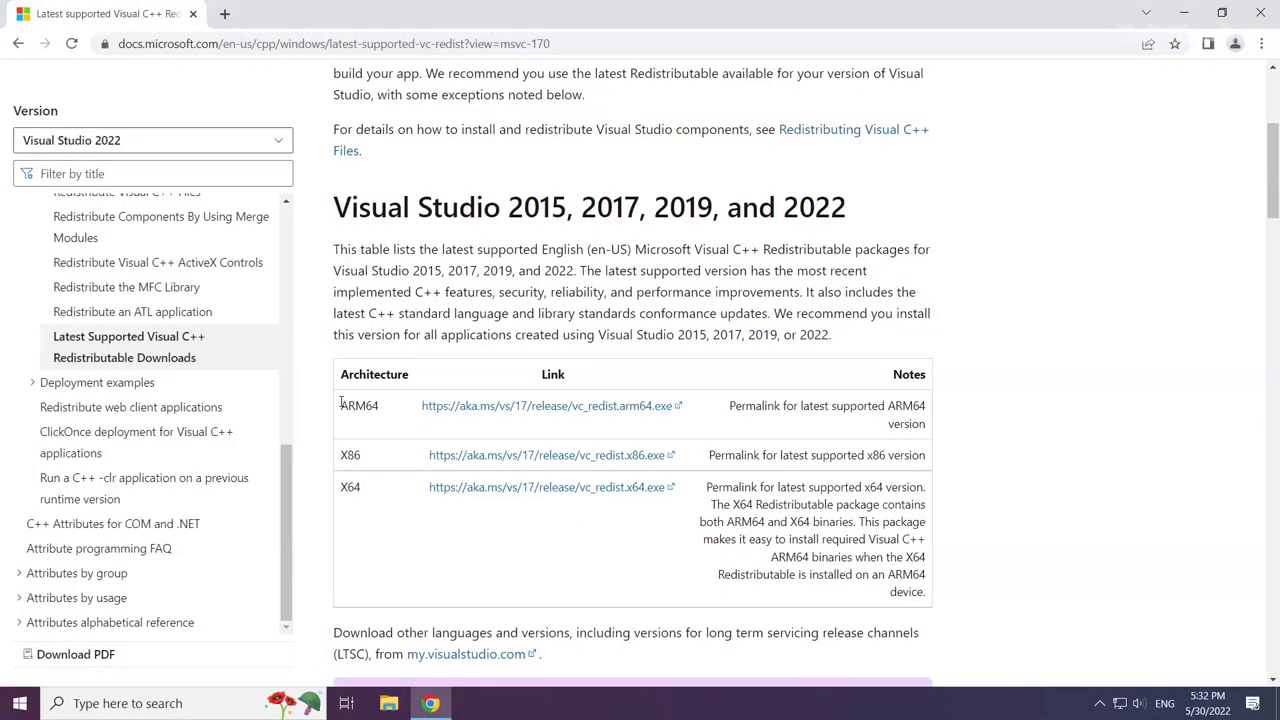
pyautogui.moveTo(341, 403)
pyautogui.mouseDown()
pyautogui.moveTo(434, 486)
pyautogui.moveTo(706, 485)
pyautogui.mouseUp()
pyautogui.click(706, 485)
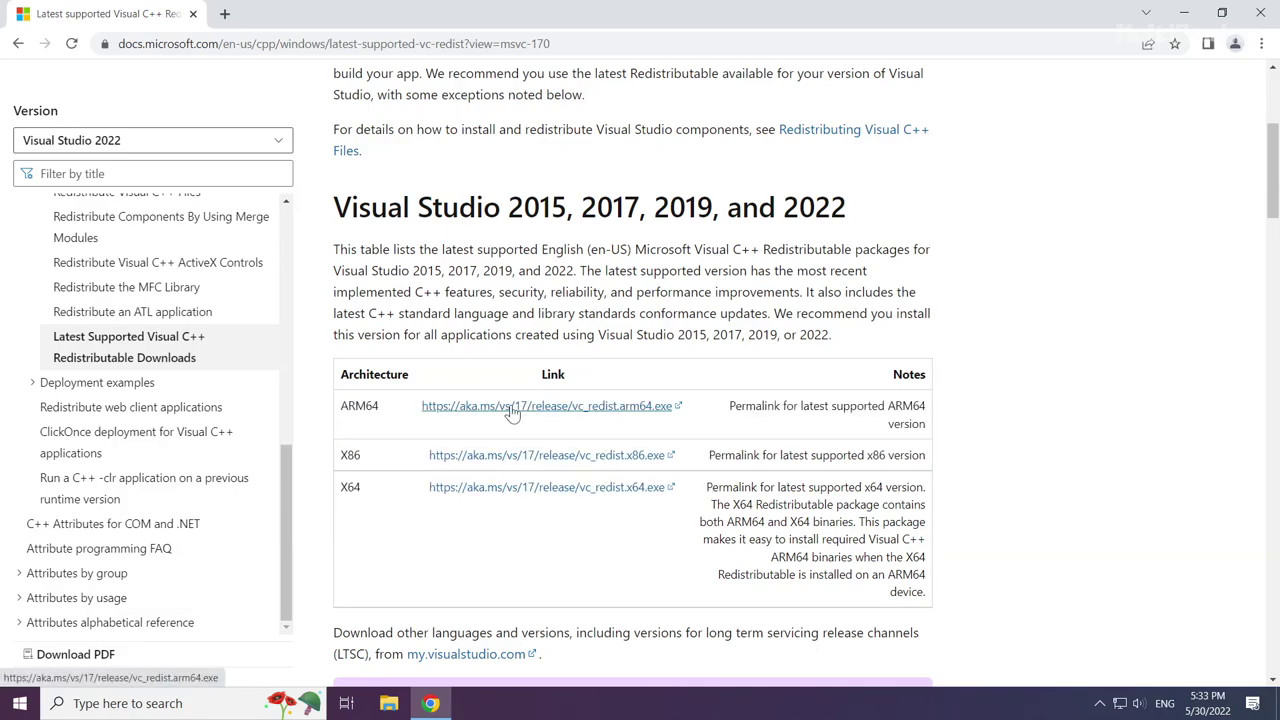
pyautogui.click(512, 407)
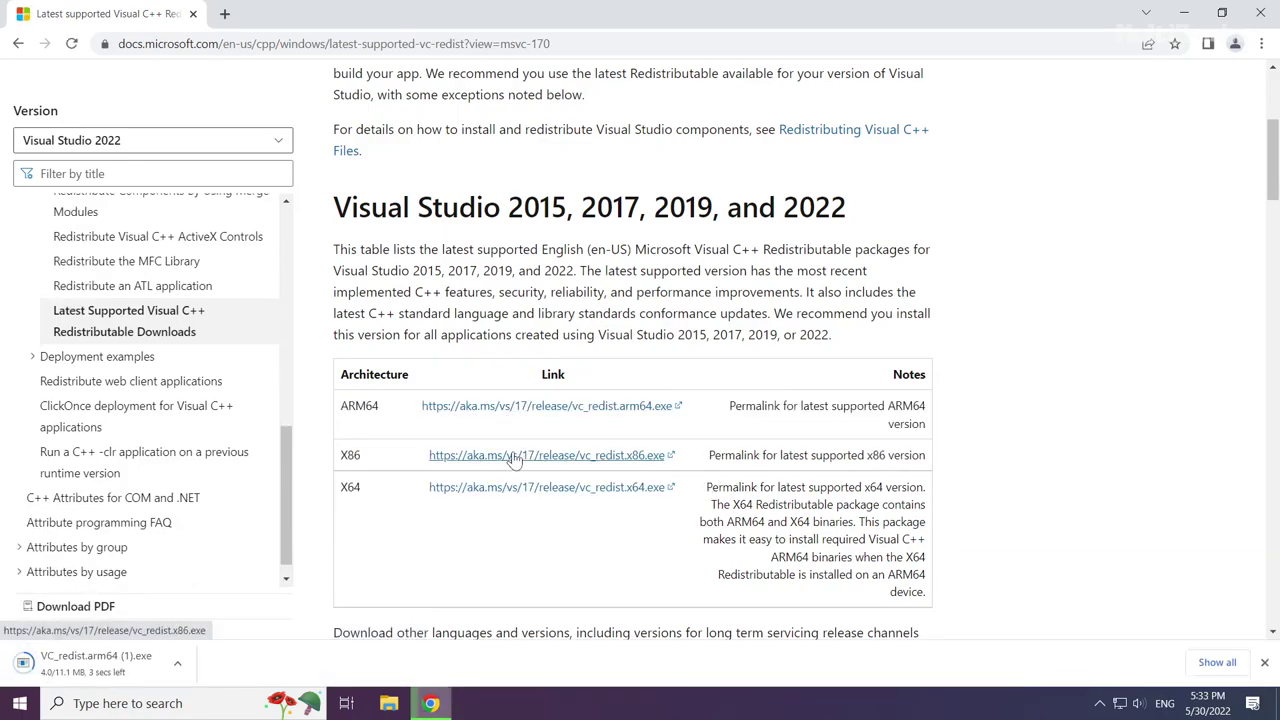
pyautogui.click(513, 456)
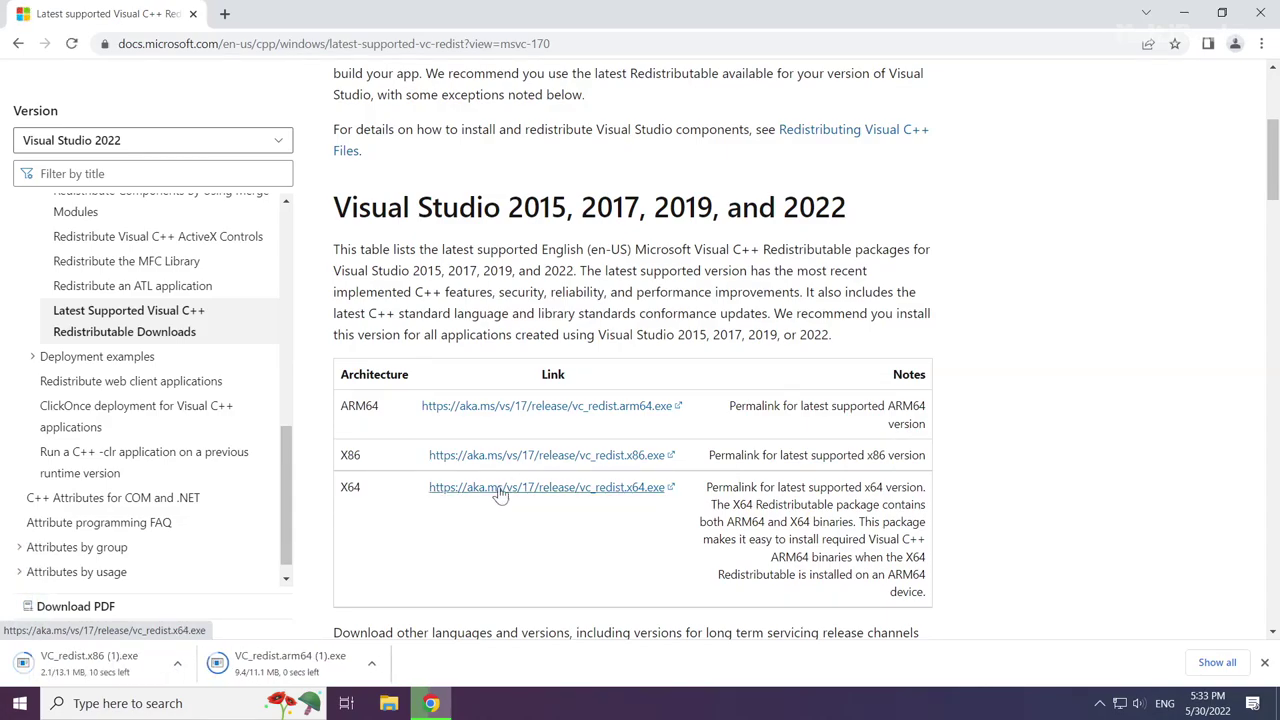
pyautogui.click(500, 488)
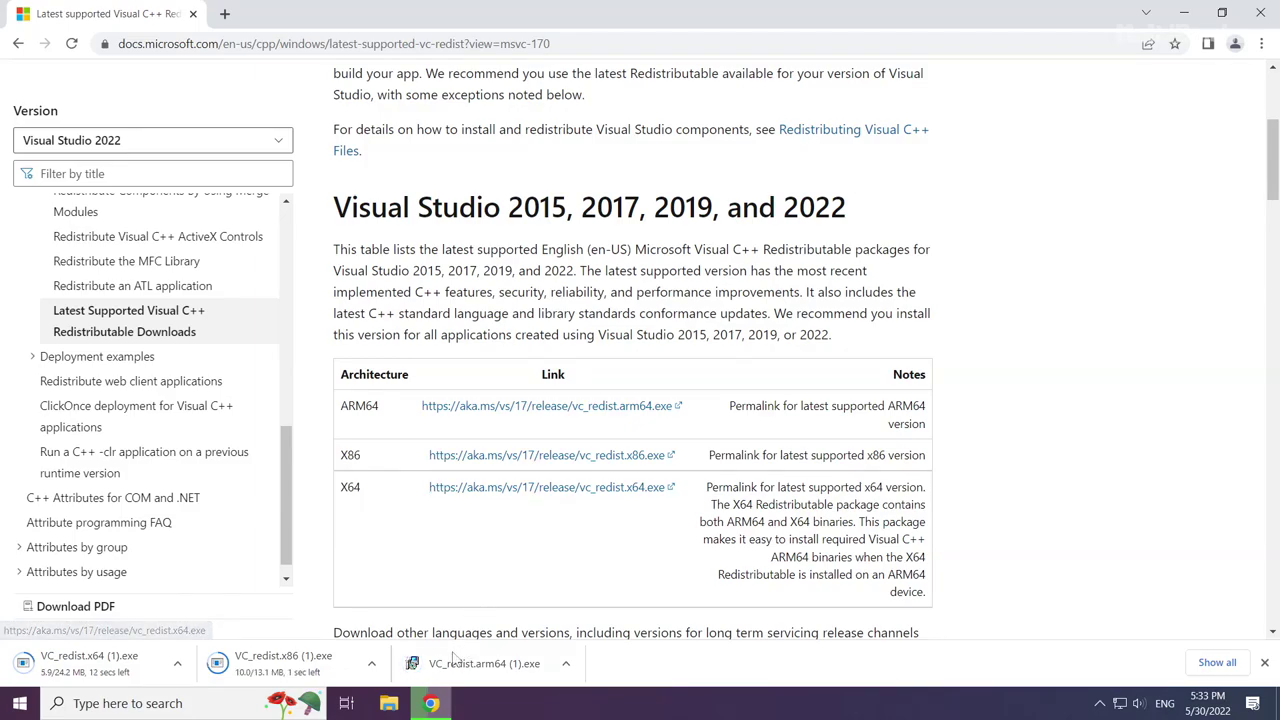
# Launch the ARM64 redistributable installer, accept its license terms, and start installing
pyautogui.click(497, 666)
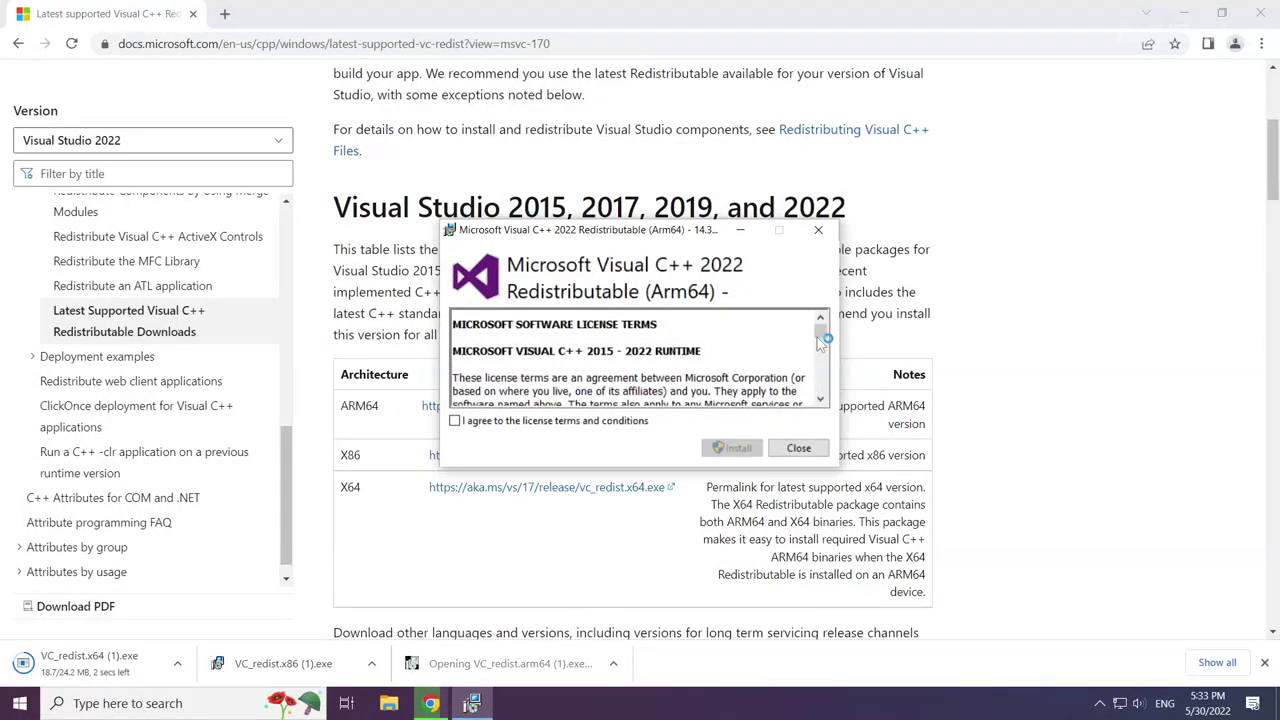
pyautogui.moveTo(820, 330); pyautogui.dragTo(822, 400)
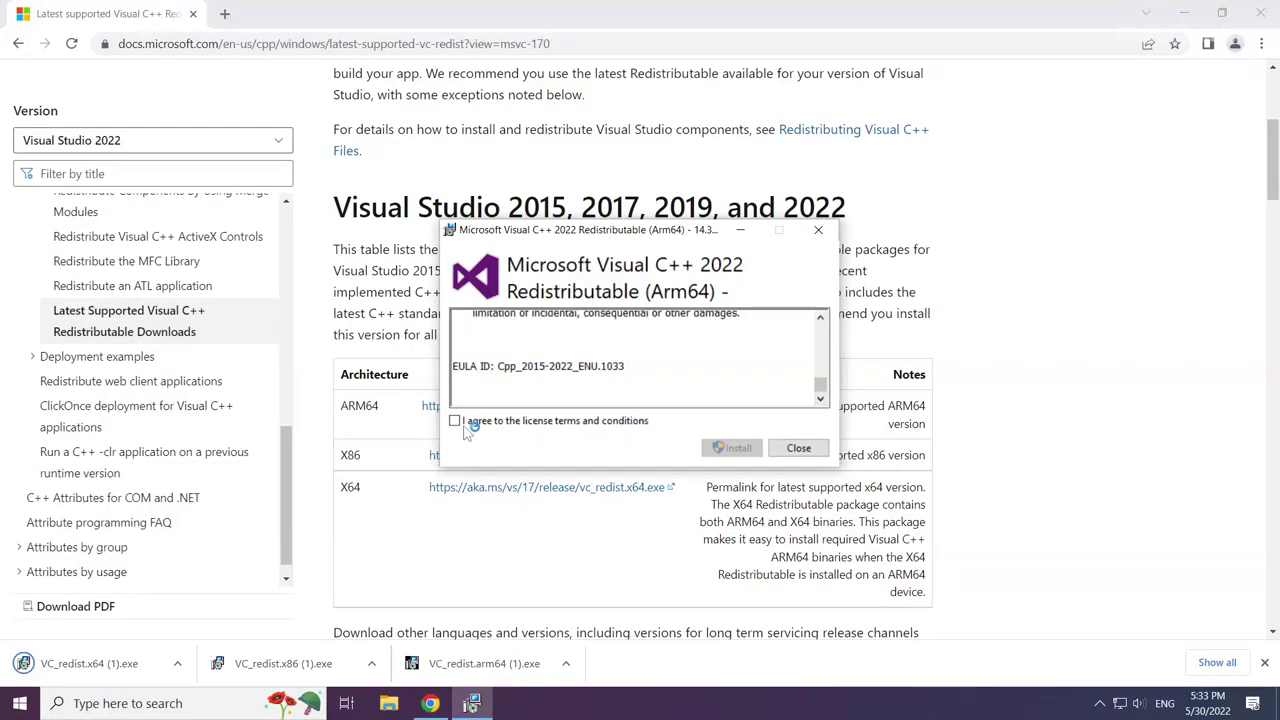
pyautogui.click(455, 420)
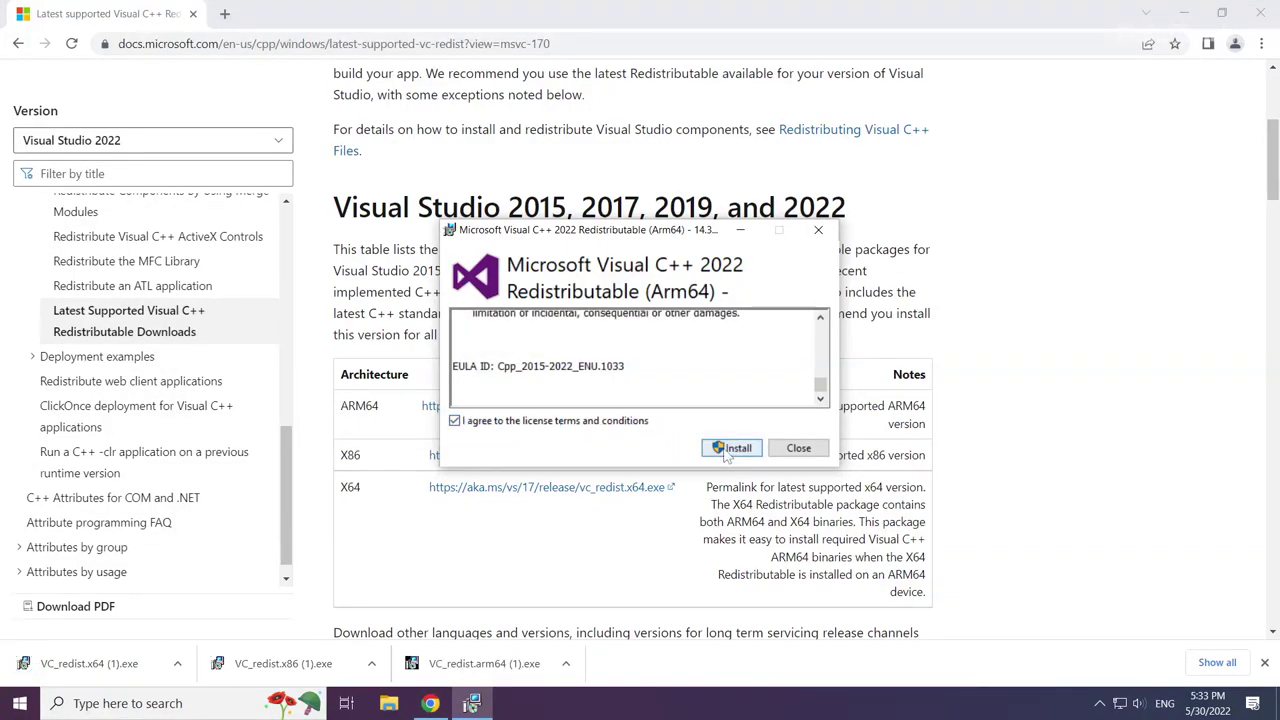
pyautogui.click(732, 449)
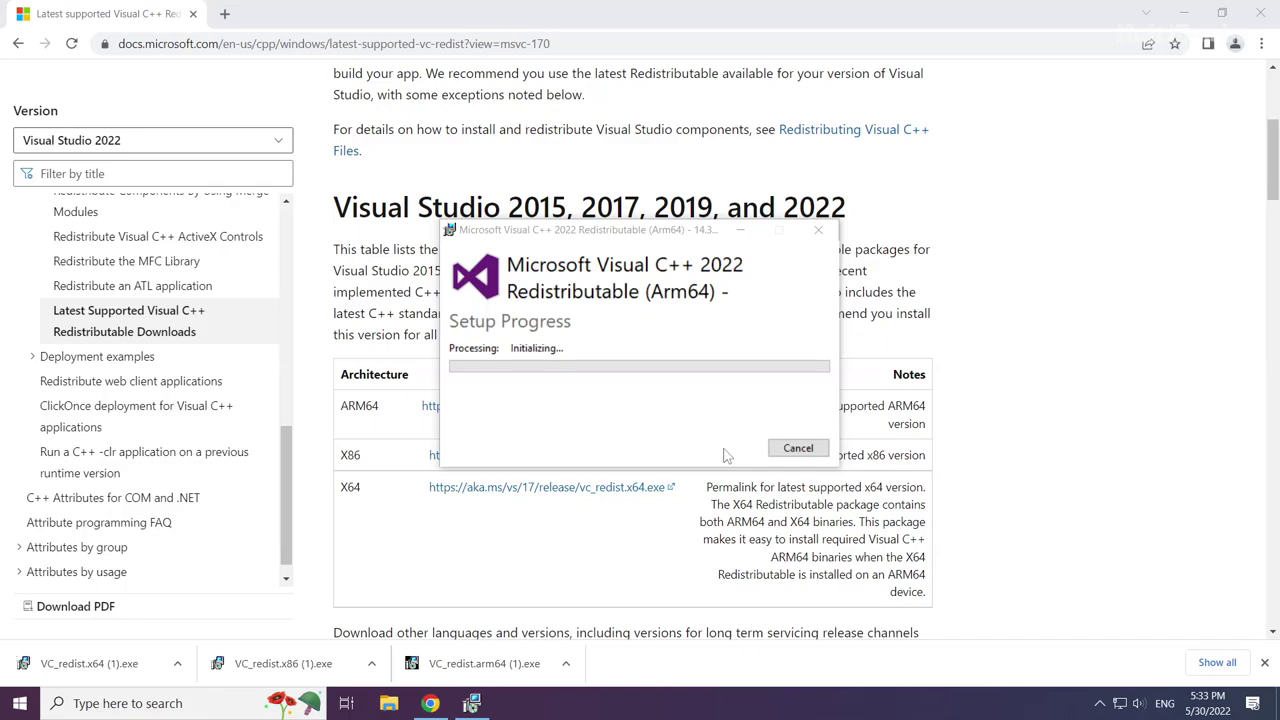
# Install the x86 Visual C++ 2015–2022 redistributable with license accepted, closing on success
pyautogui.click(288, 663)
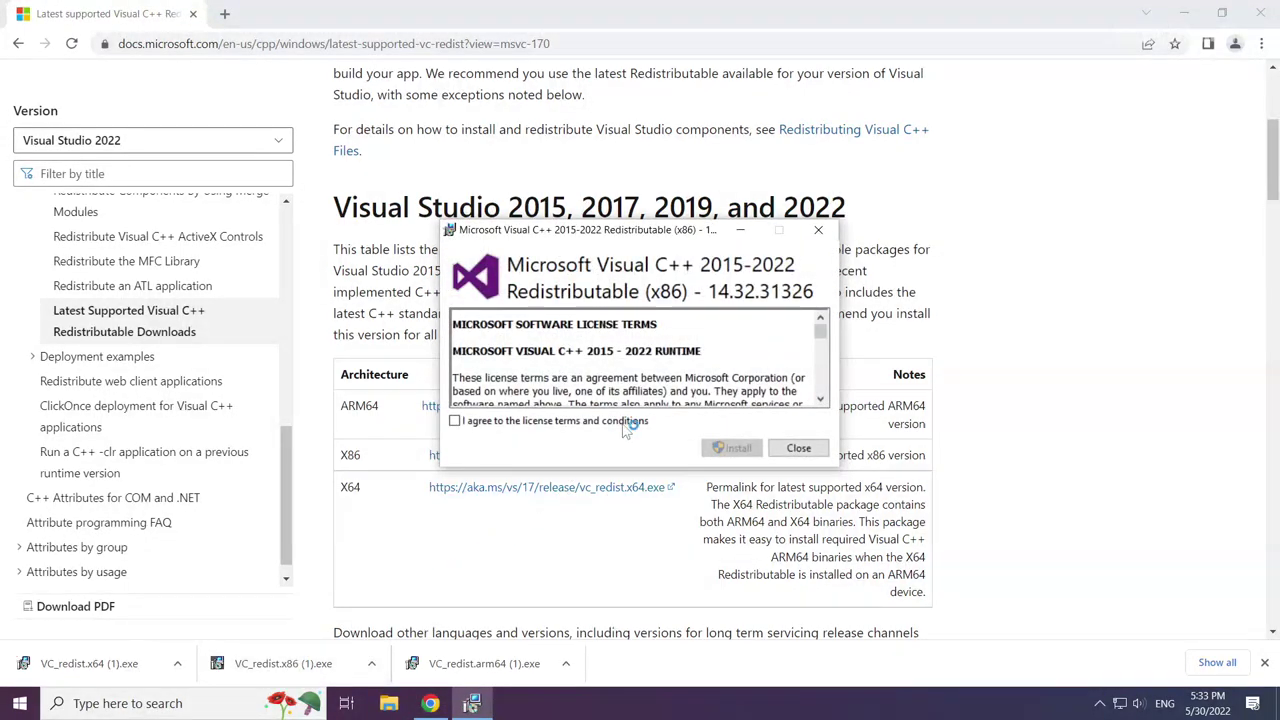
pyautogui.moveTo(821, 366); pyautogui.dragTo(822, 395)
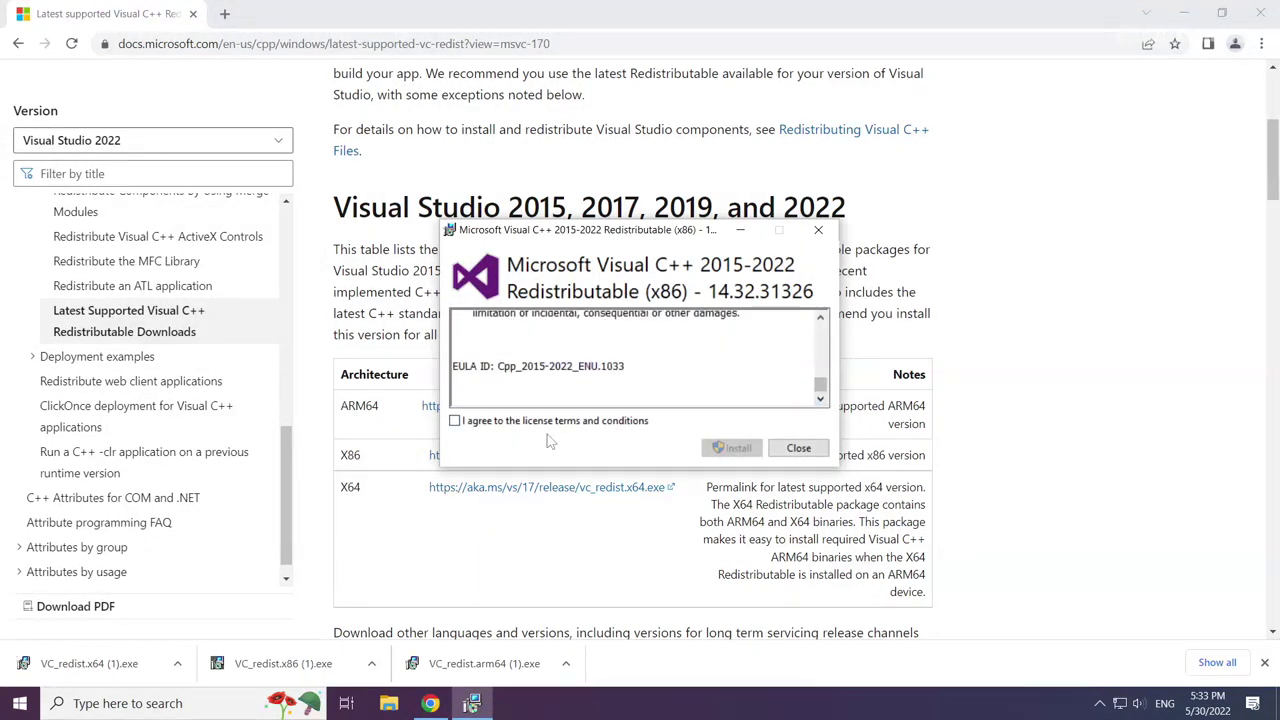
pyautogui.click(455, 421)
pyautogui.click(738, 450)
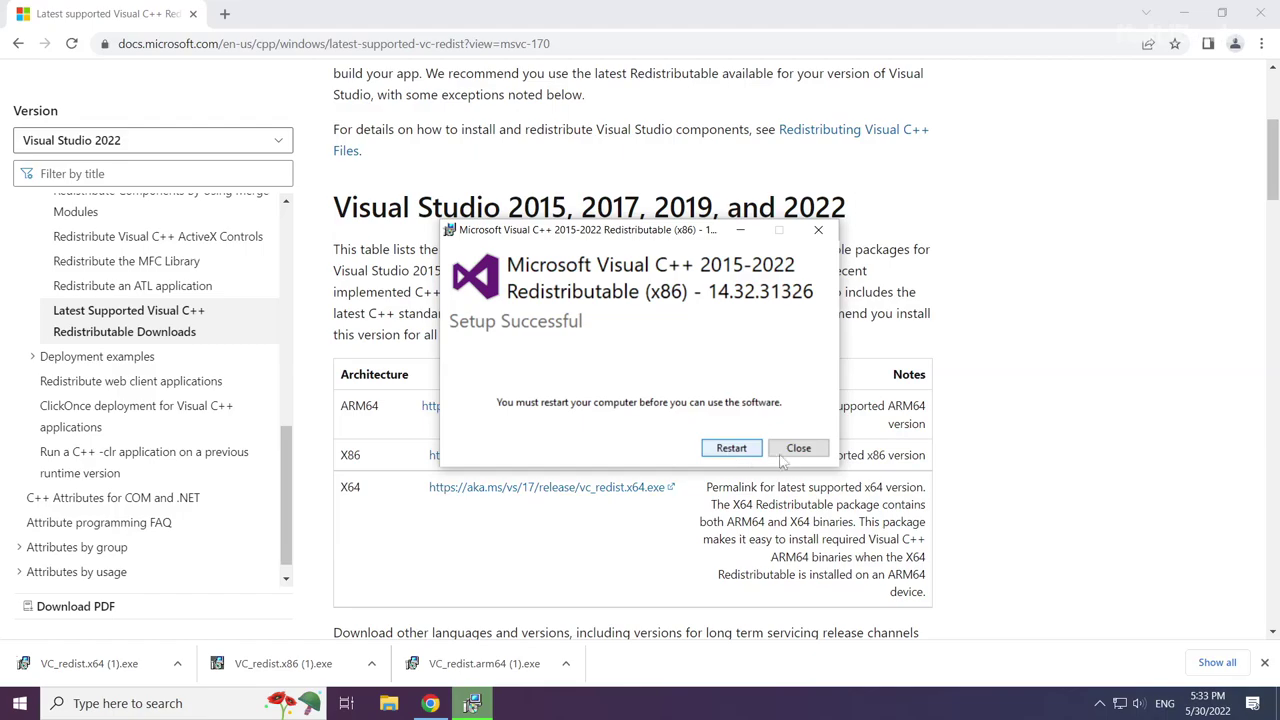
pyautogui.click(800, 450)
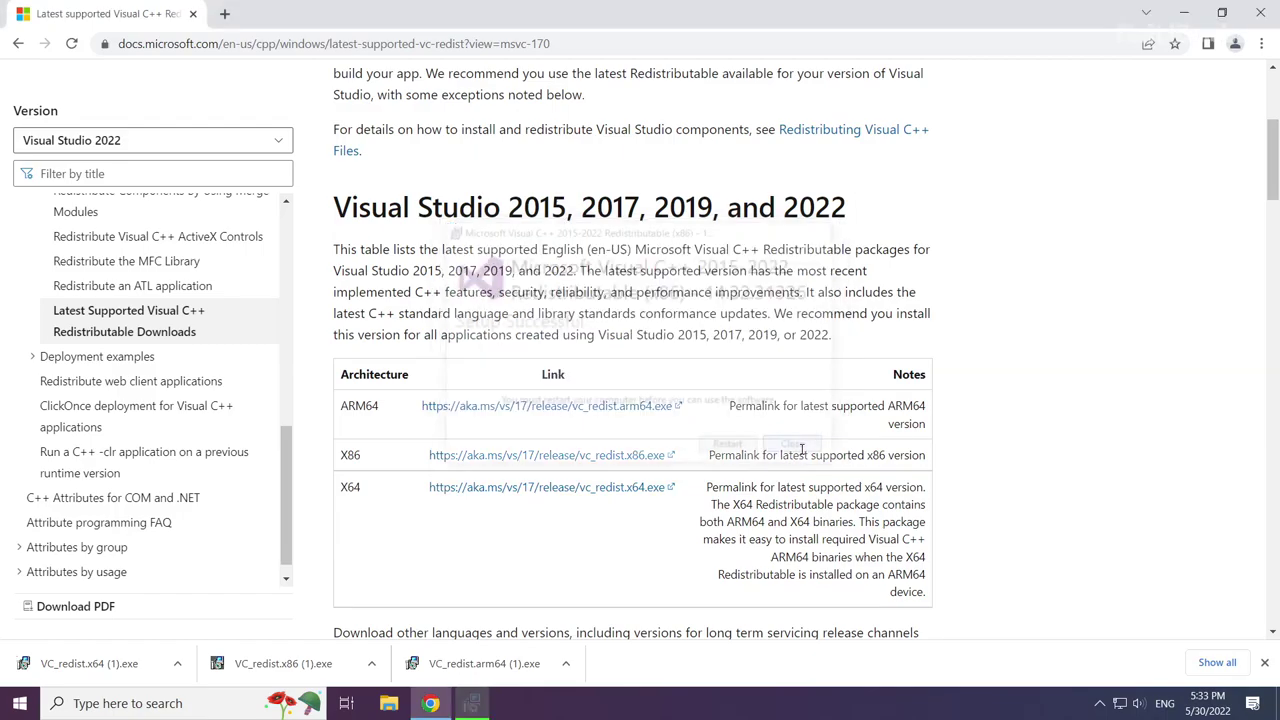
# Install Visual C++ 2015–2022 Redistributable x64 (14.32.31326) from VC_redist.x64 (1).exe, accepting the licence terms
pyautogui.click(95, 668)
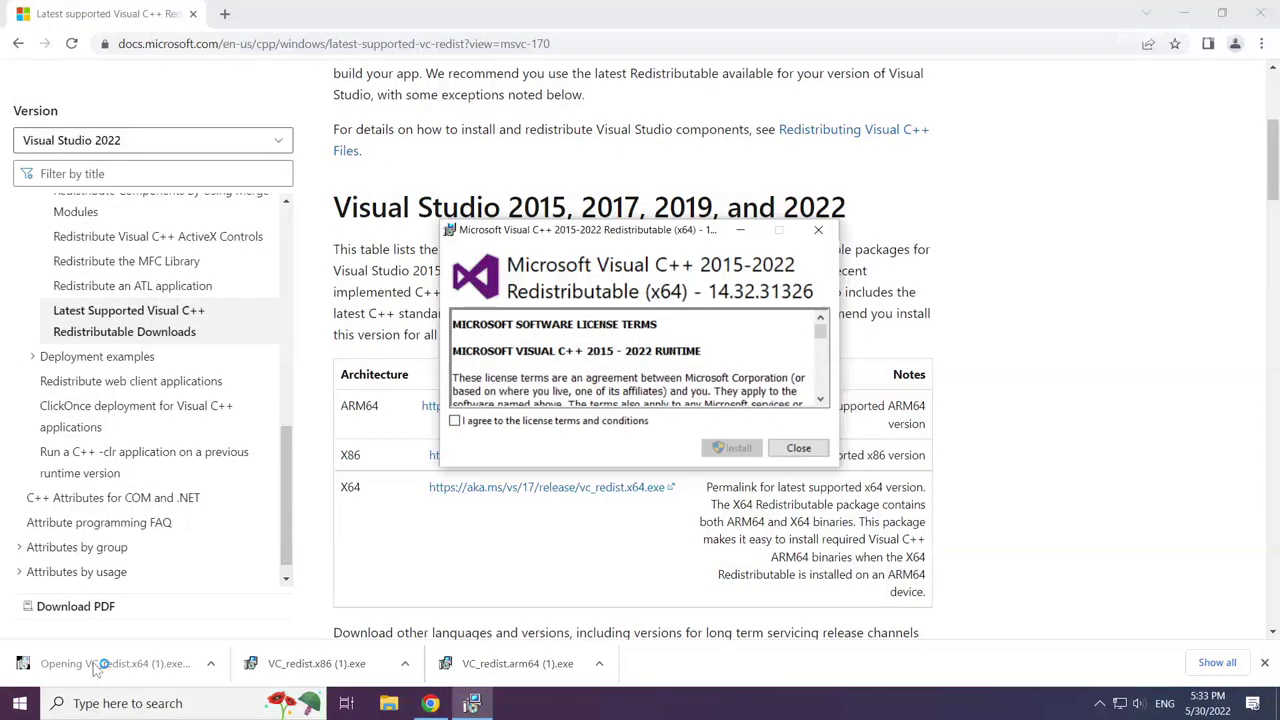
pyautogui.moveTo(820, 326); pyautogui.dragTo(820, 390)
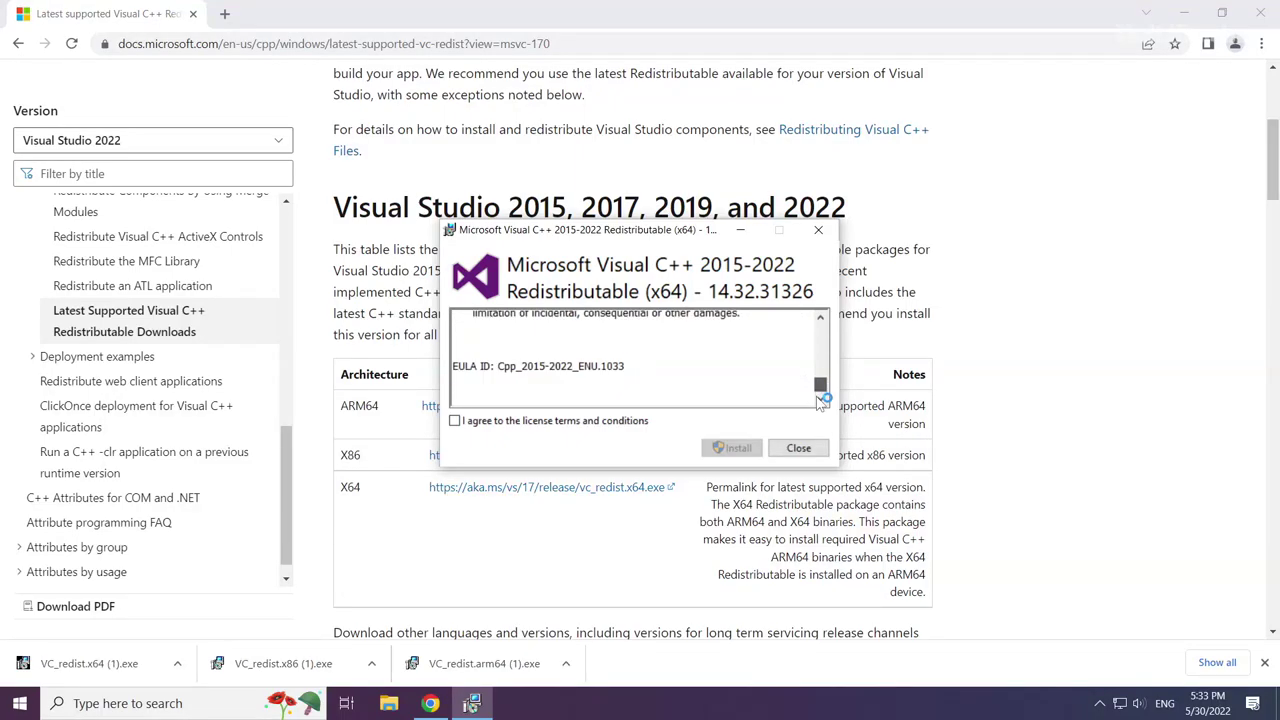
pyautogui.click(467, 424)
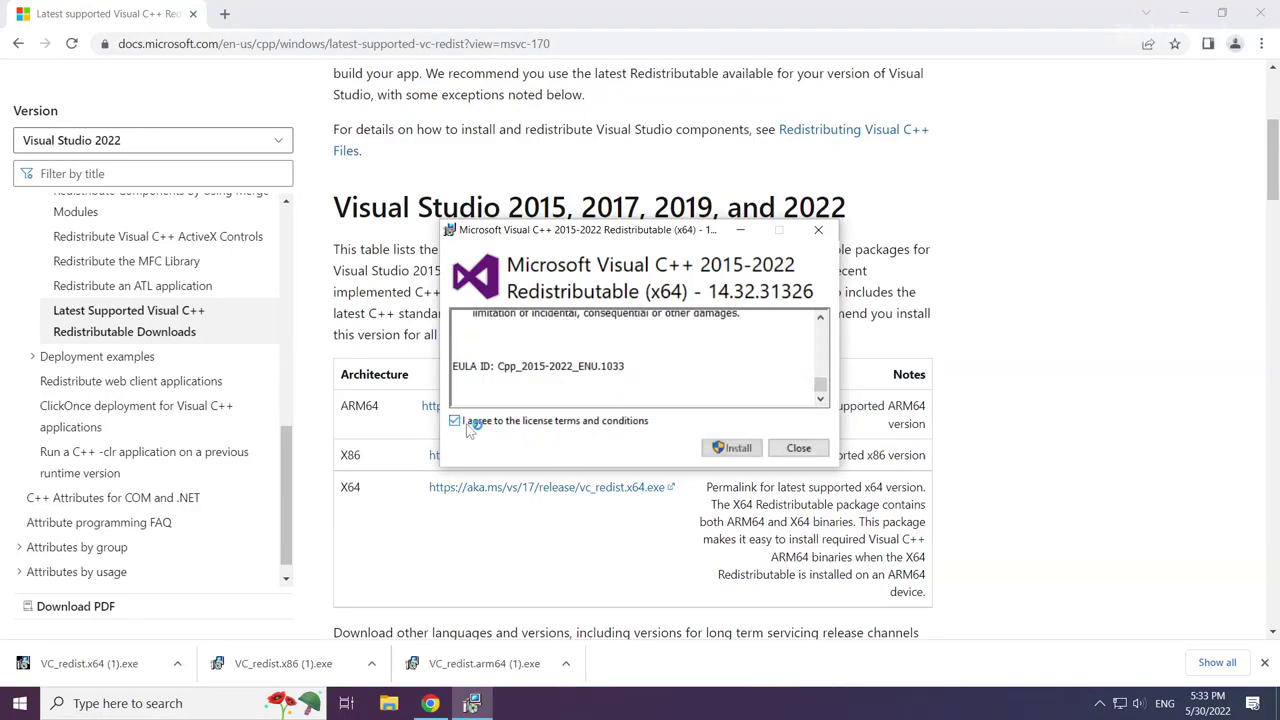
pyautogui.click(737, 449)
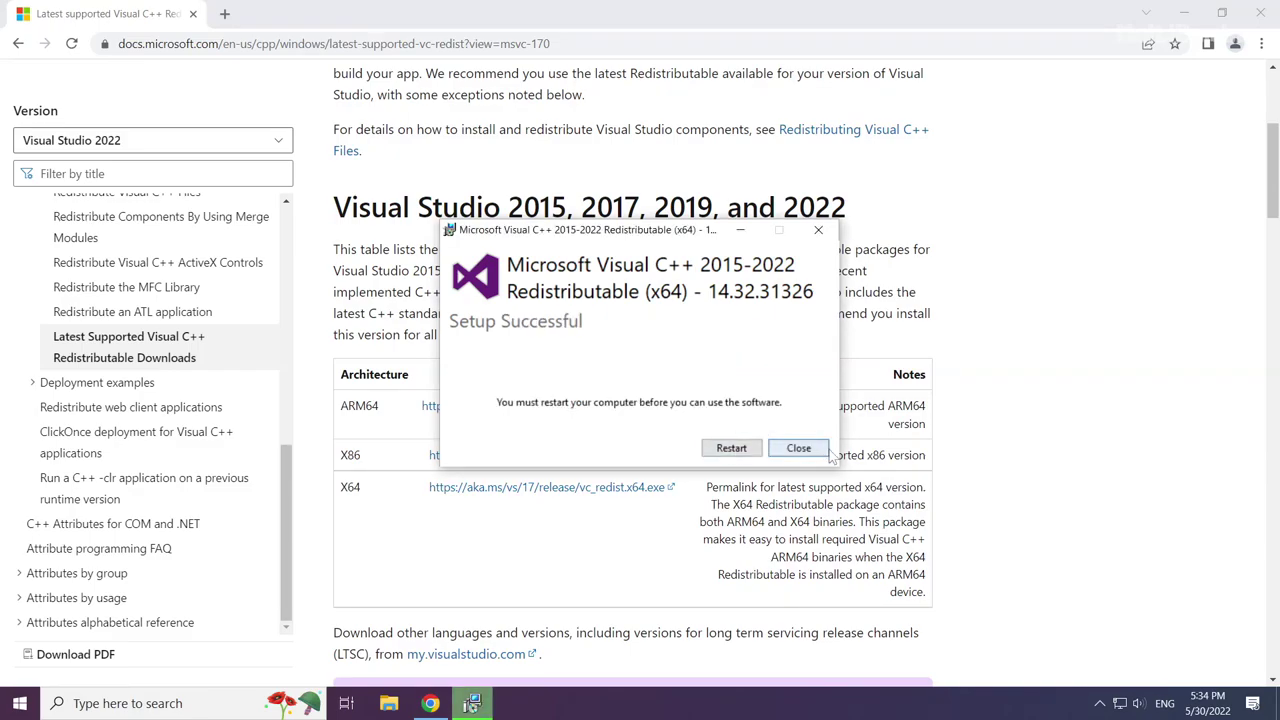
pyautogui.click(800, 449)
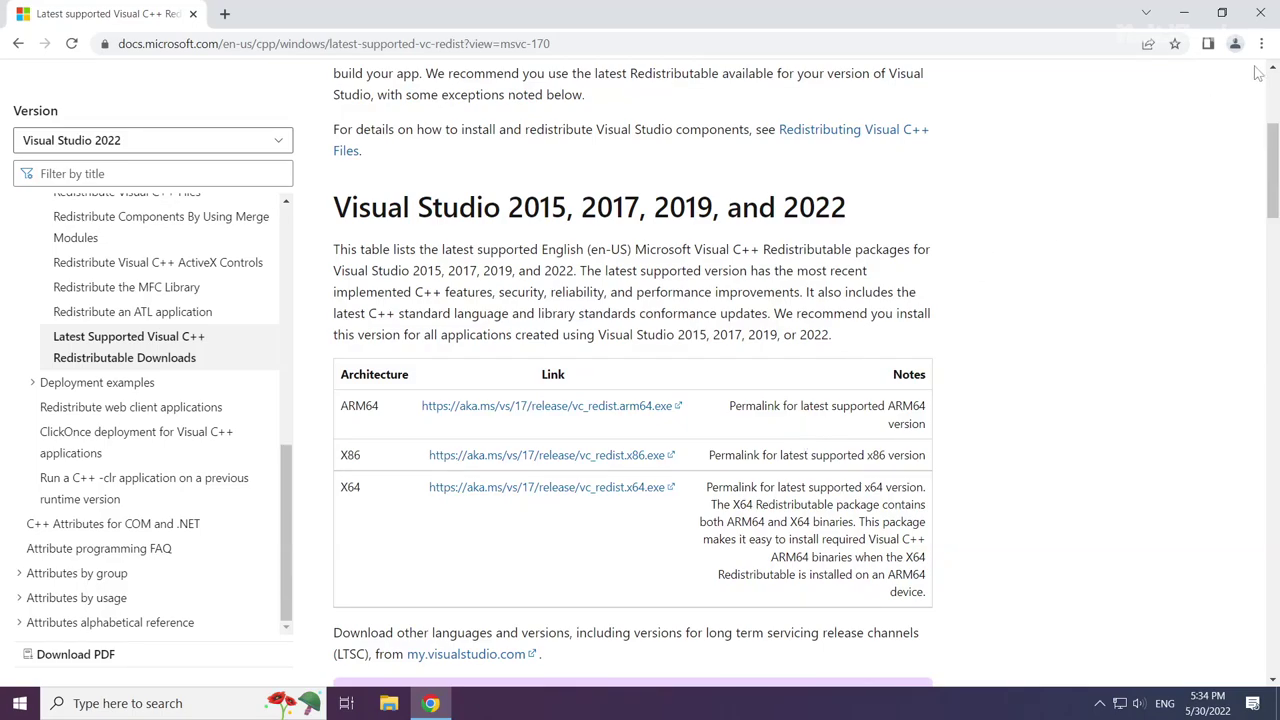
# Close Chrome and bring up the Win+X quick-access menu from the Start button
pyautogui.click(1262, 14)
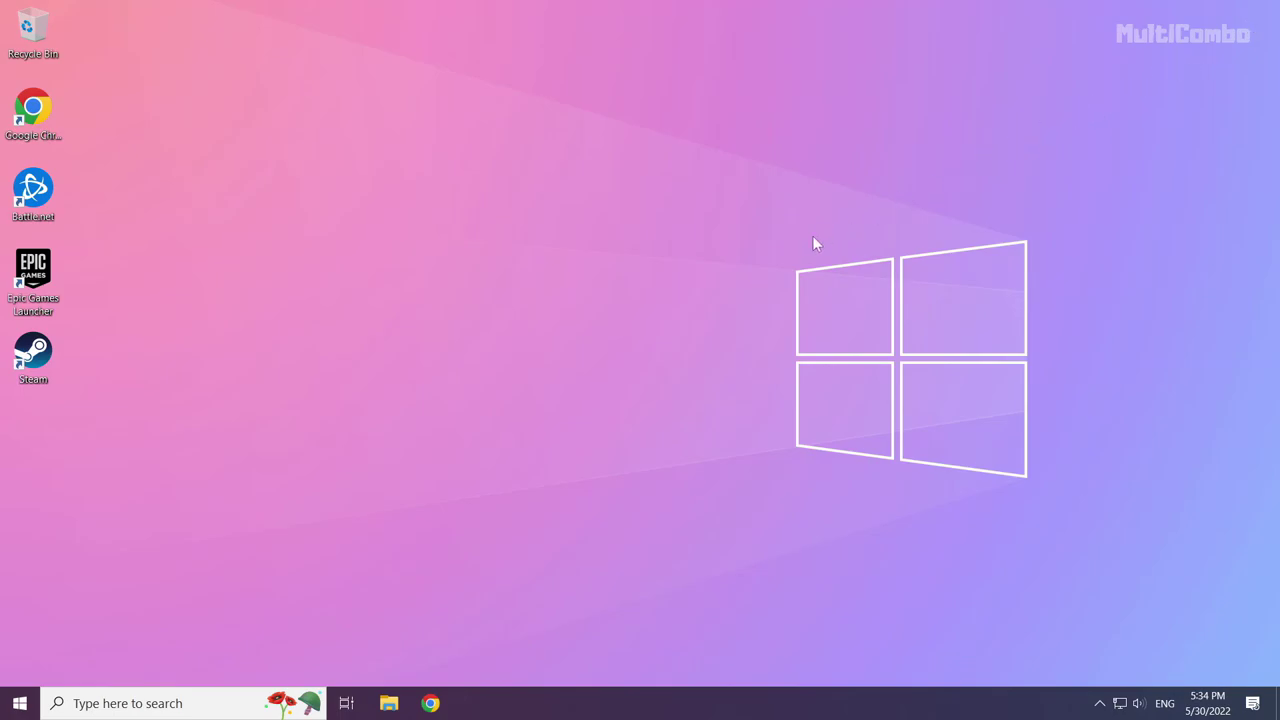
pyautogui.rightClick(21, 709)
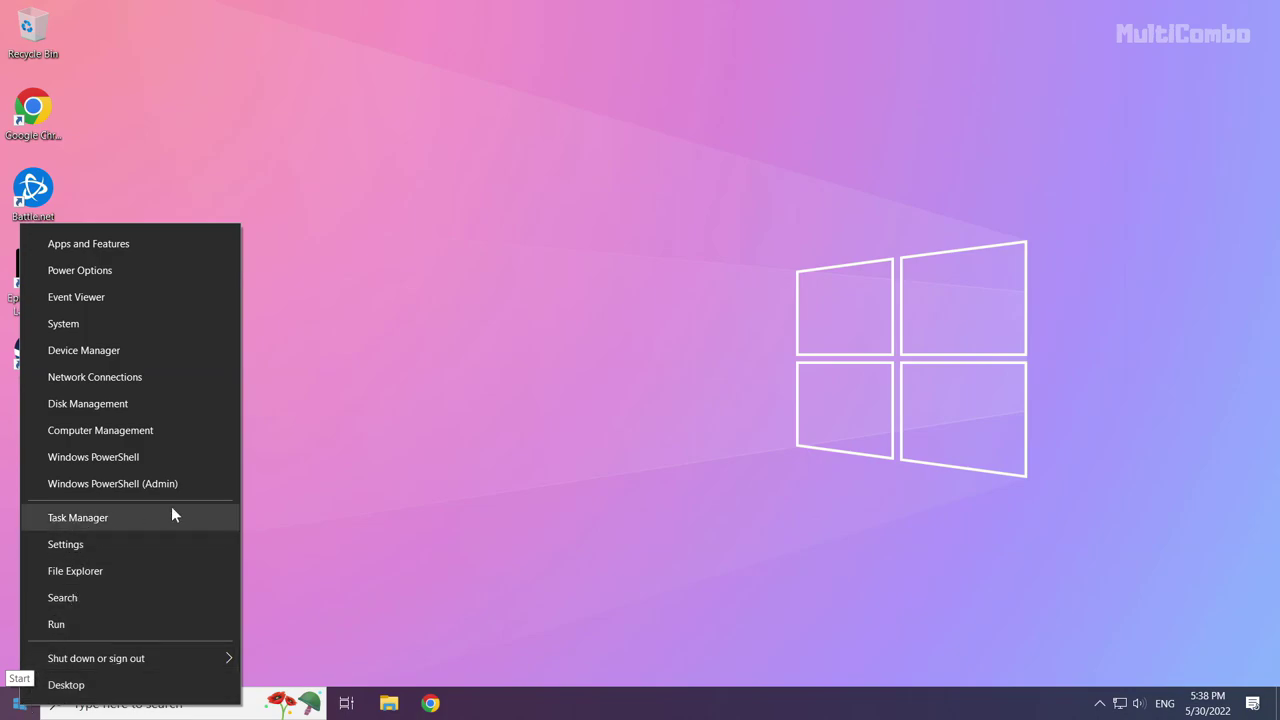
# Disable Microsoft Edge, Java Update Scheduler, Hamachi and Cortana under Task Manager's Startup tab, leaving only Avast enabled
pyautogui.click(115, 515)
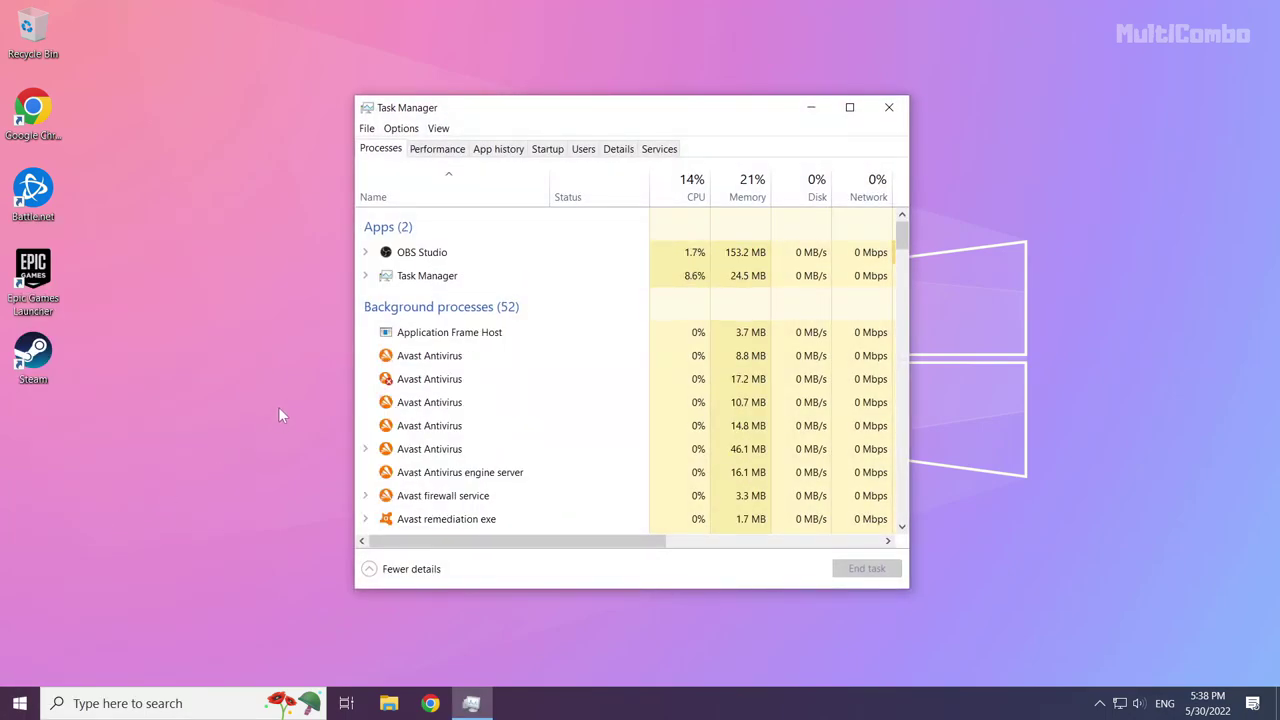
pyautogui.click(549, 156)
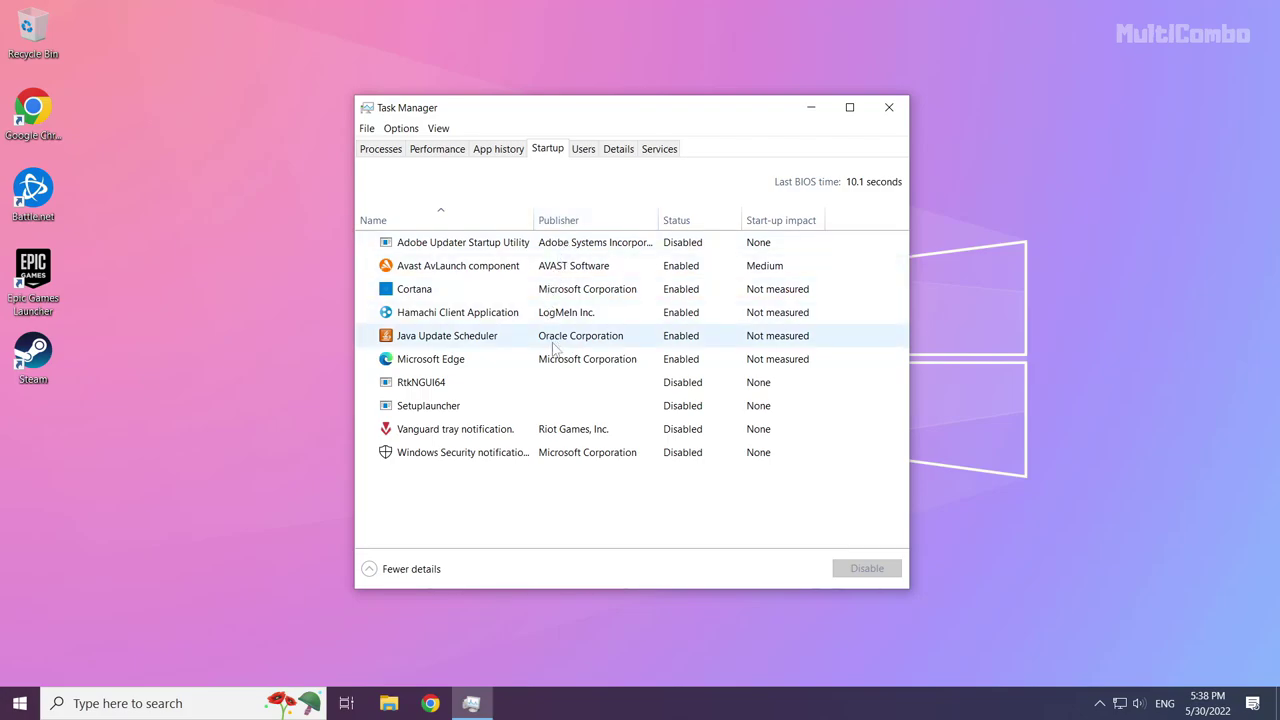
pyautogui.click(486, 360)
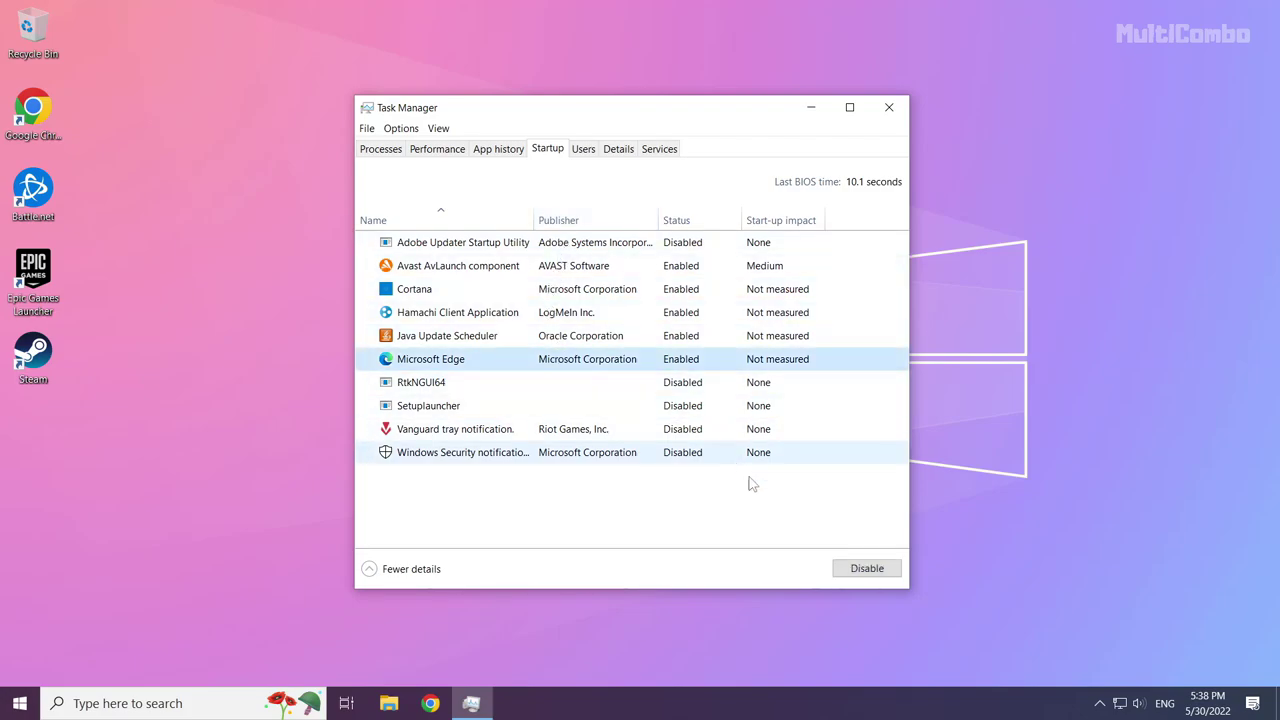
pyautogui.click(858, 576)
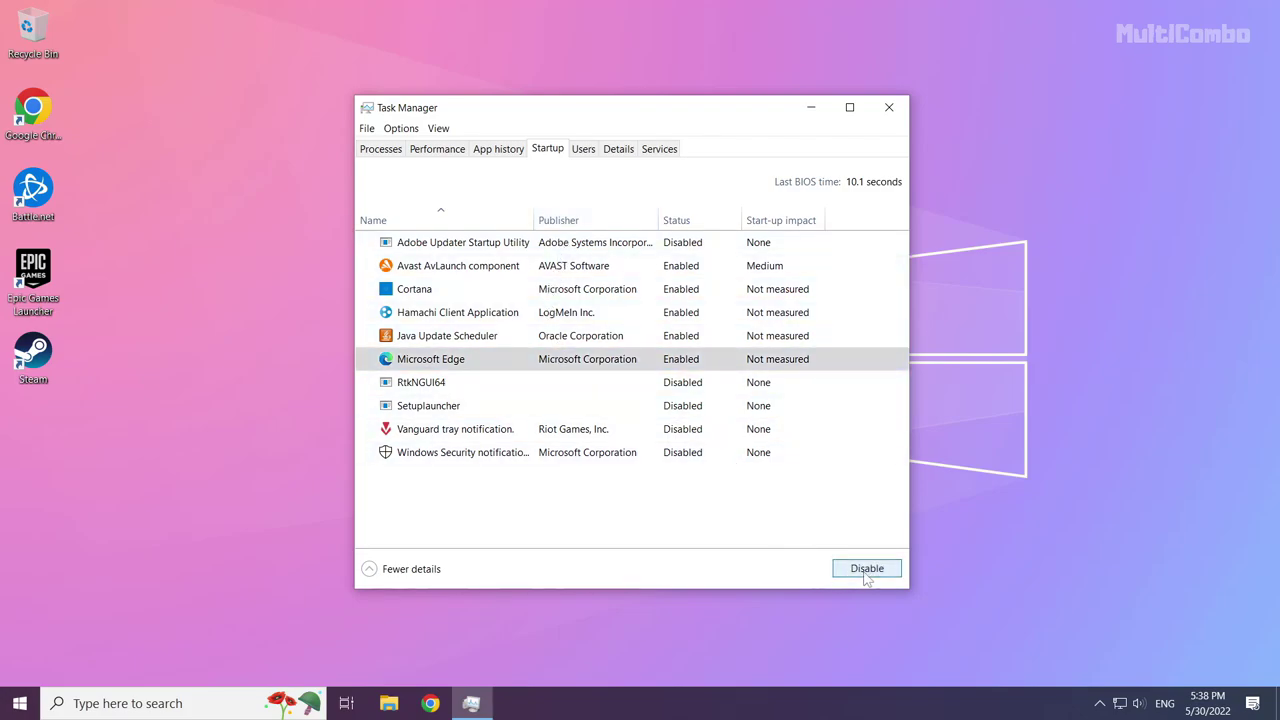
pyautogui.click(507, 344)
pyautogui.click(864, 568)
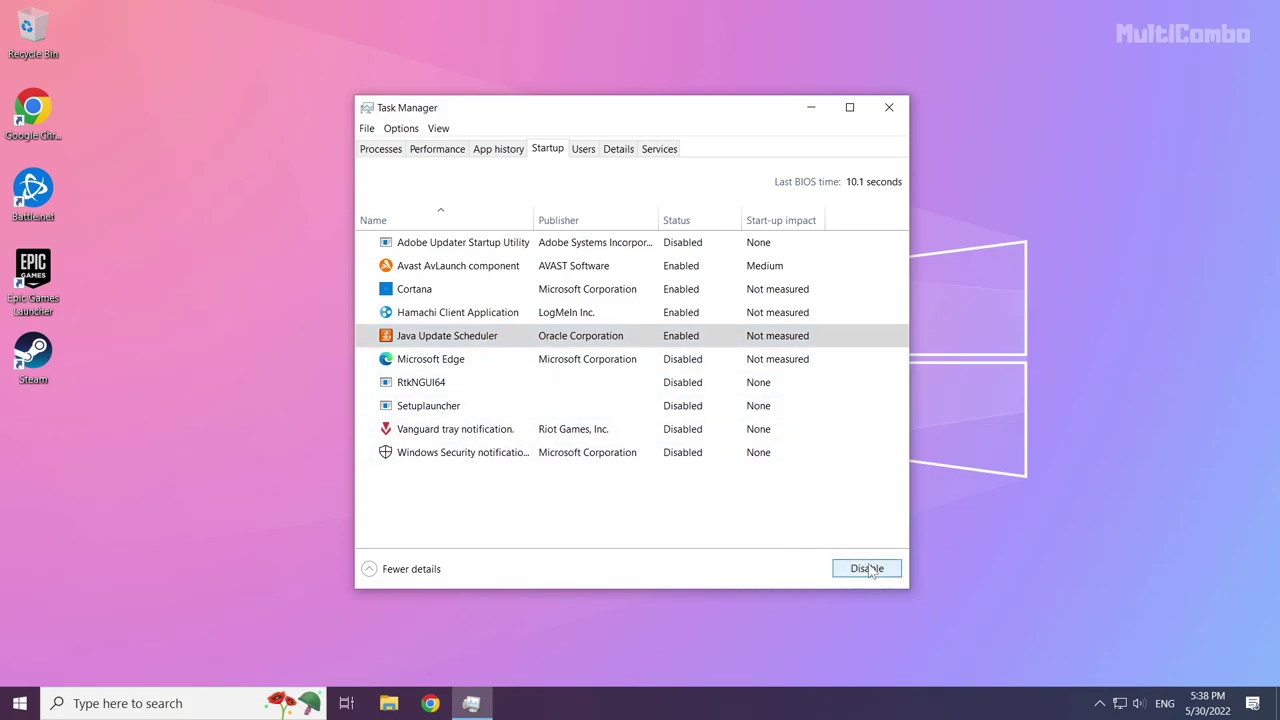
pyautogui.click(562, 314)
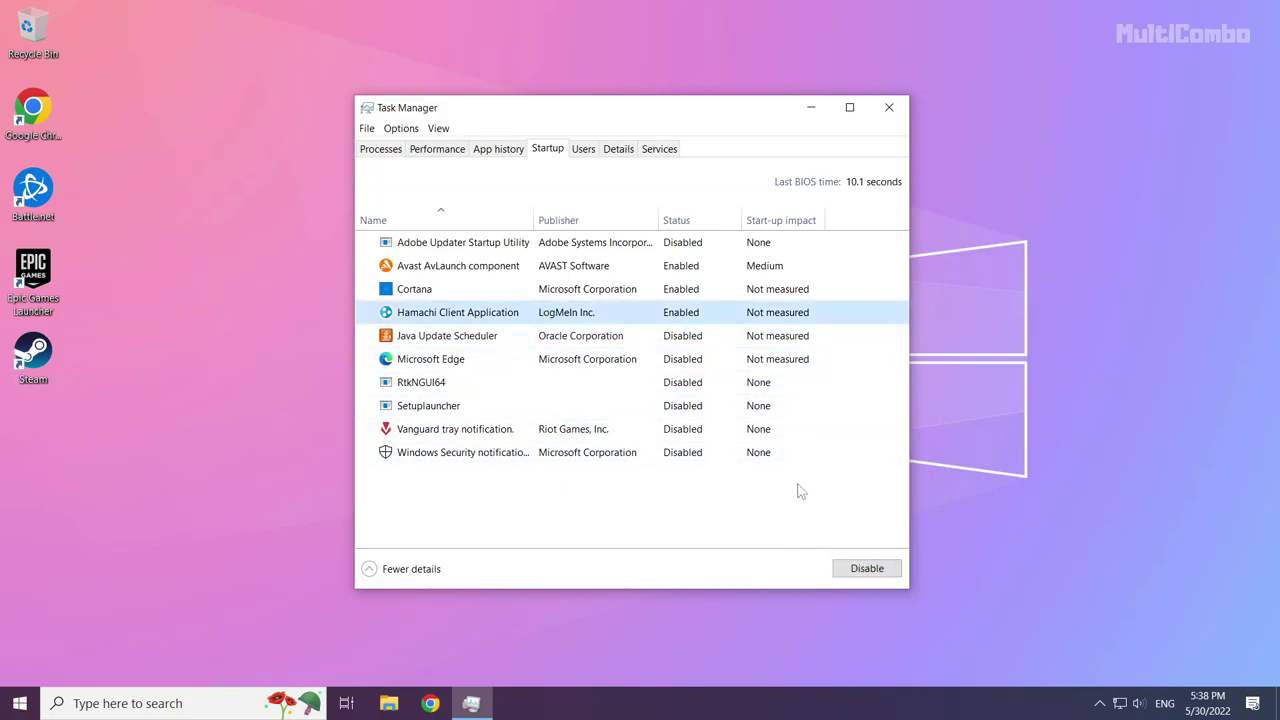
pyautogui.click(884, 574)
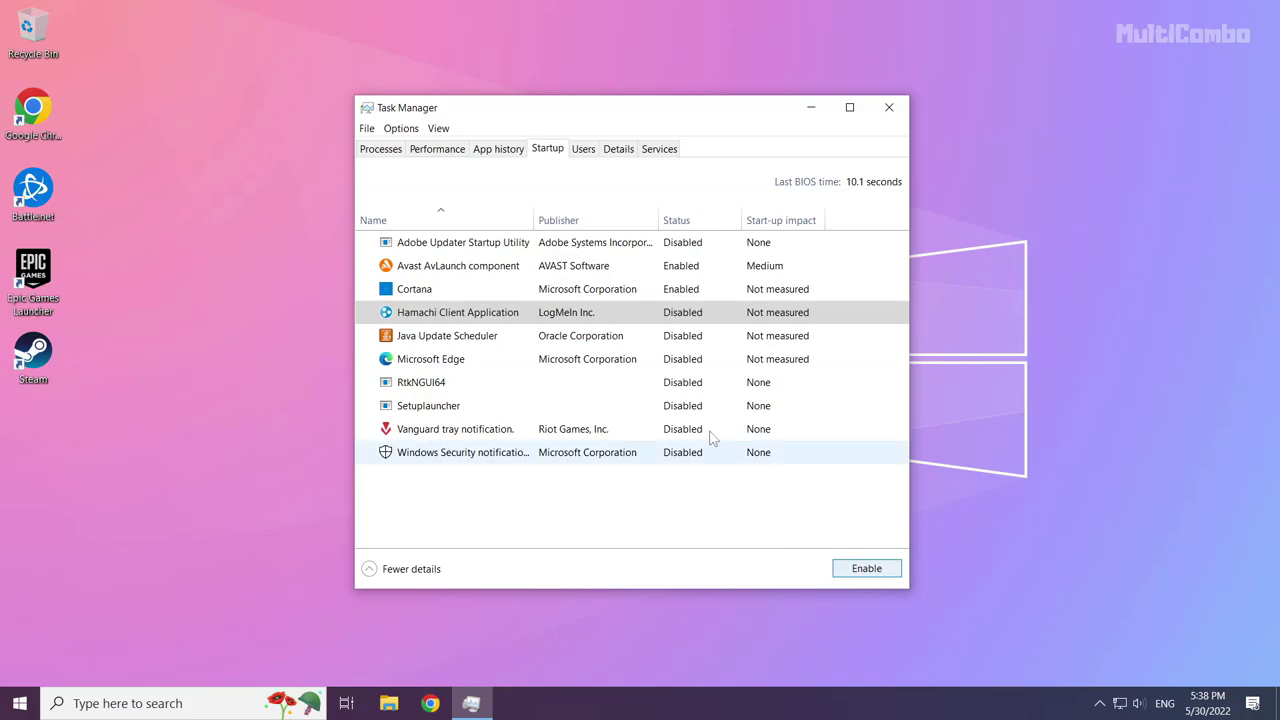
pyautogui.click(616, 292)
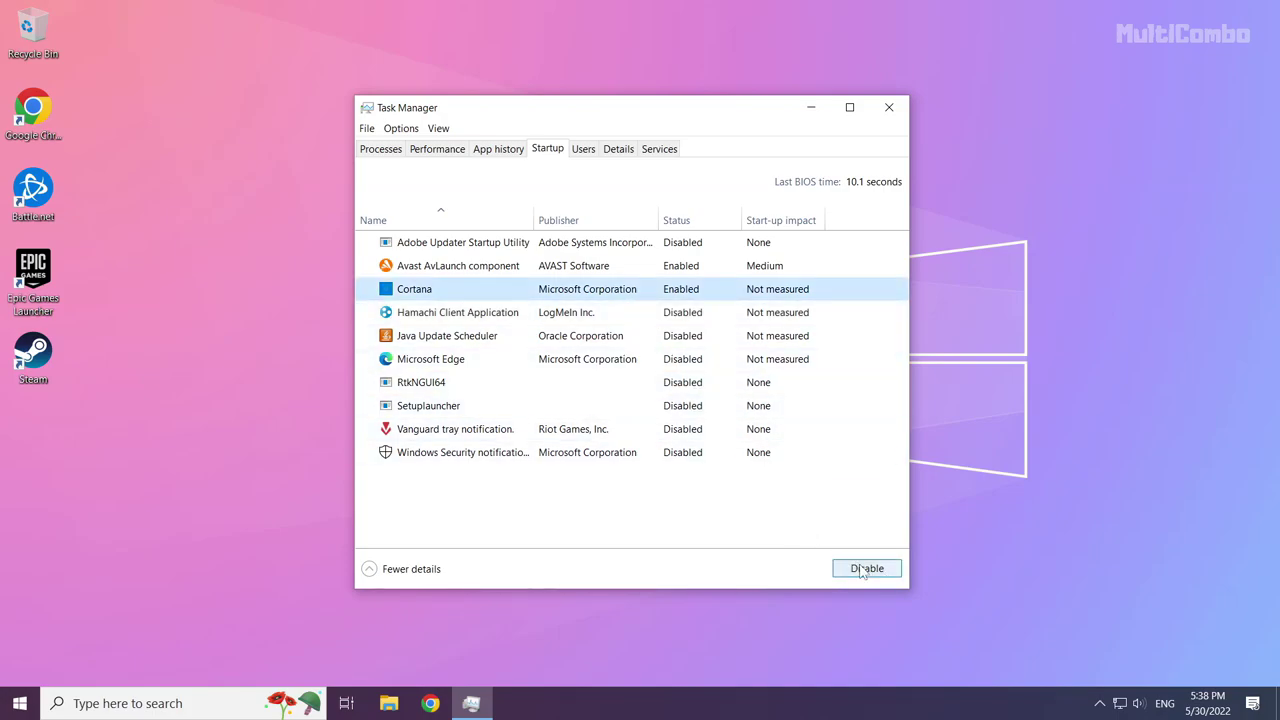
pyautogui.click(868, 572)
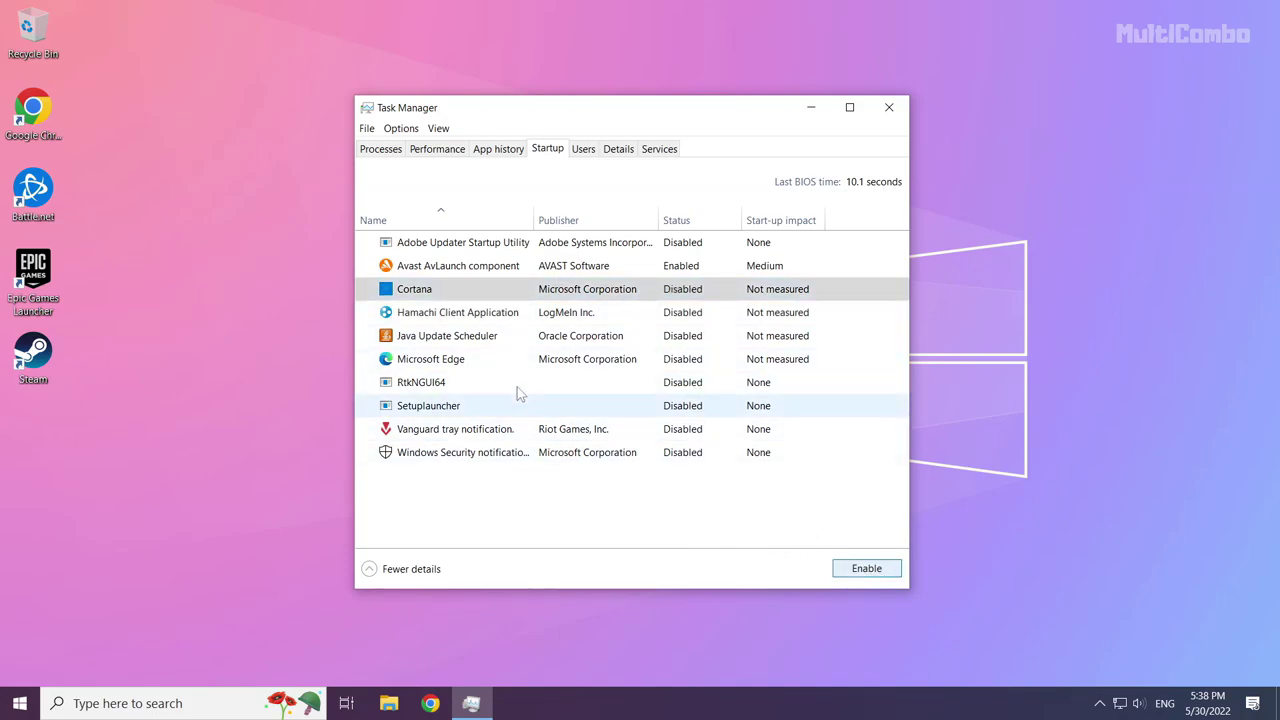
# Close Task Manager and show the Start menu's Sleep, Shut down and Restart power options
pyautogui.click(890, 108)
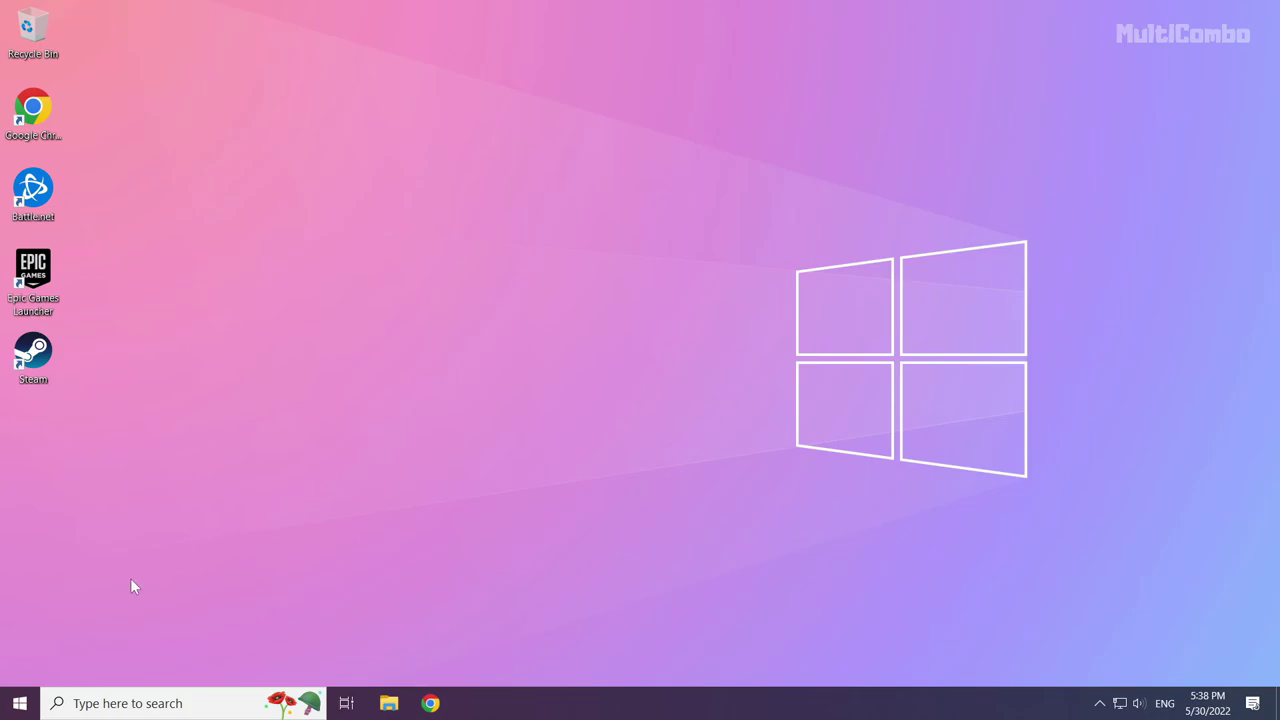
pyautogui.click(20, 705)
pyautogui.click(20, 666)
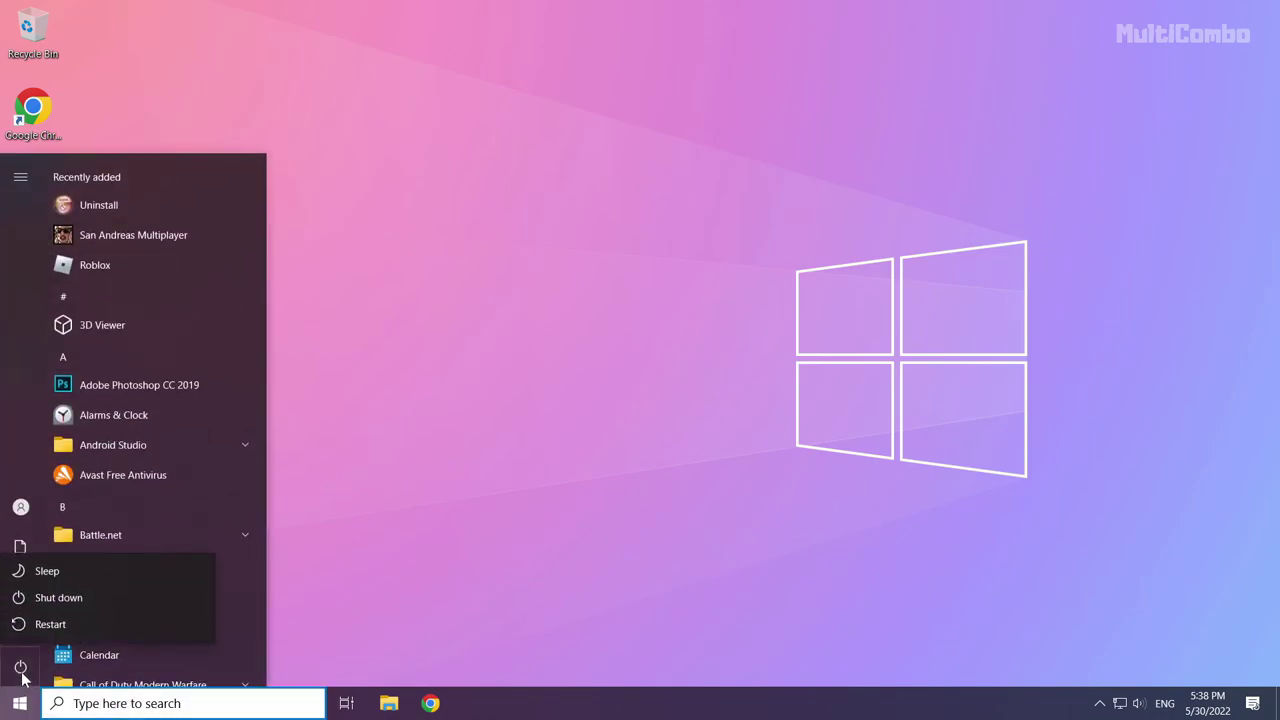